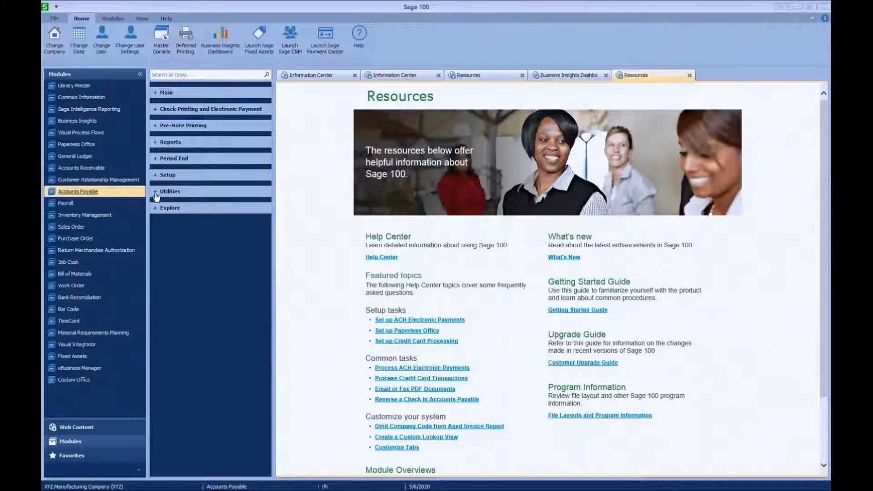
# Open the Delete and Change Vendors utility in Accounts Payable and clear all of its existing entries
pyautogui.click(156, 195)
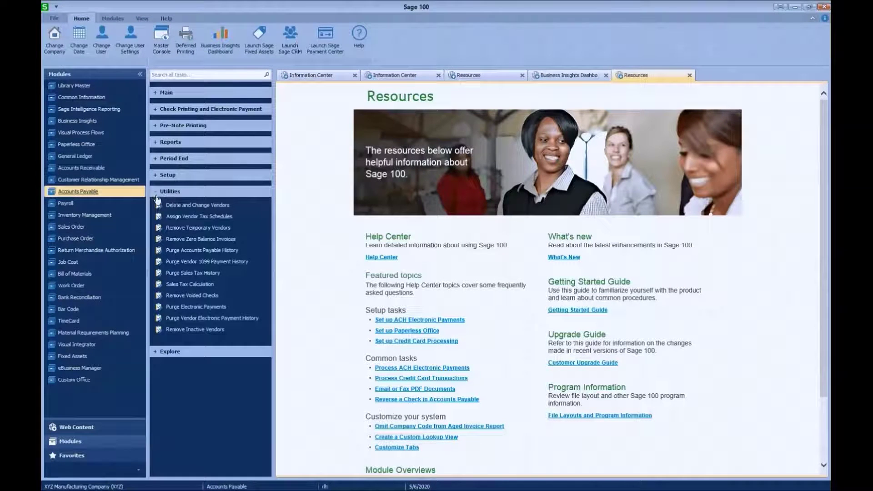
pyautogui.click(192, 208)
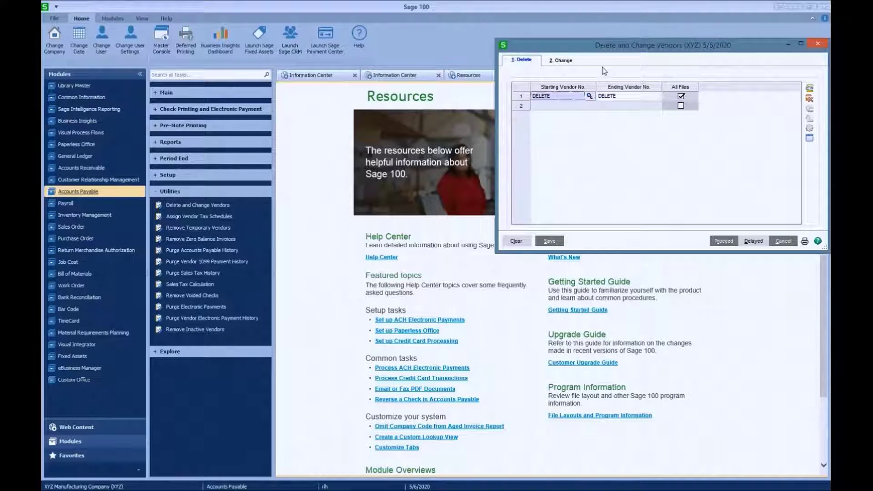
pyautogui.moveTo(732, 46); pyautogui.dragTo(703, 103)
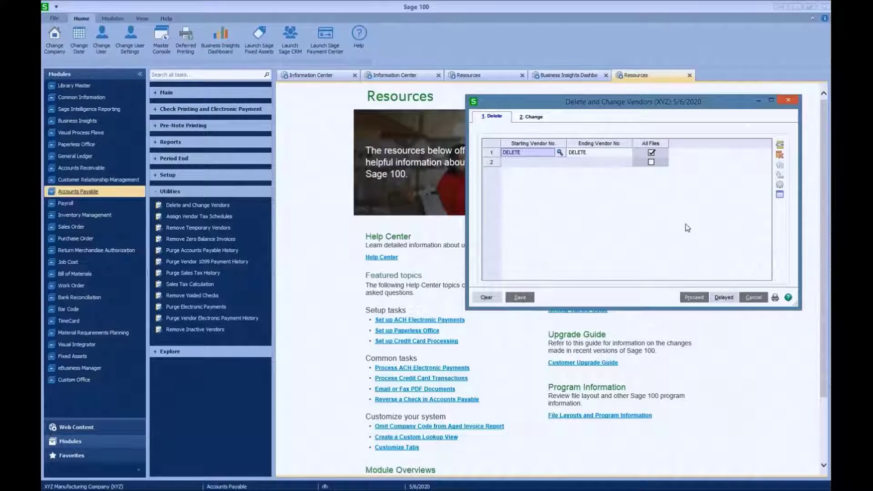
pyautogui.click(483, 297)
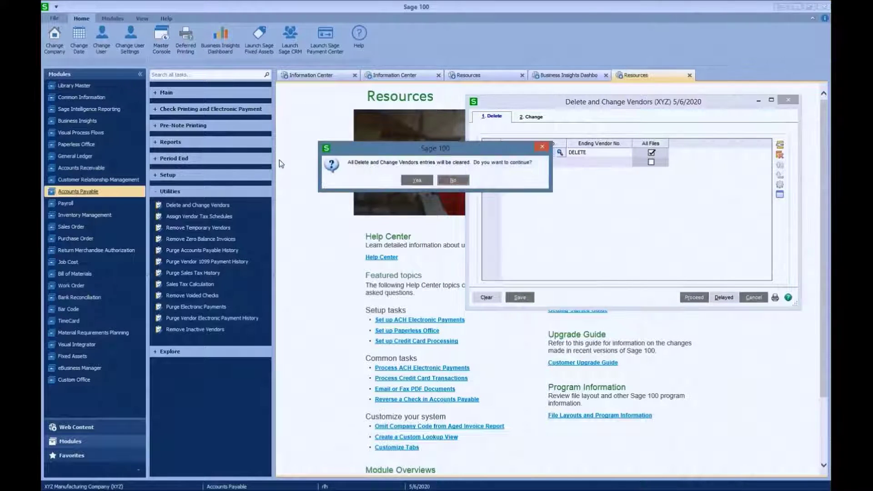
pyautogui.click(413, 181)
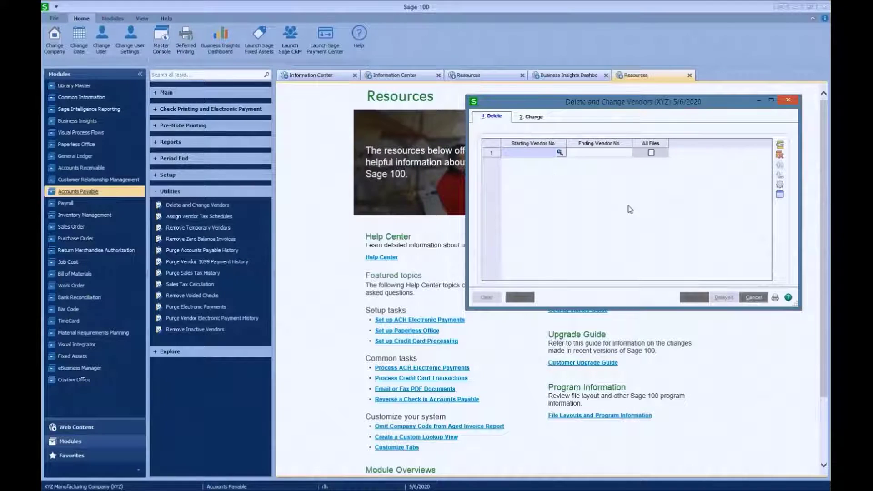
# Close the Delete and Change Vendors utility and load vendor DELETE in Vendor Maintenance
pyautogui.click(153, 96)
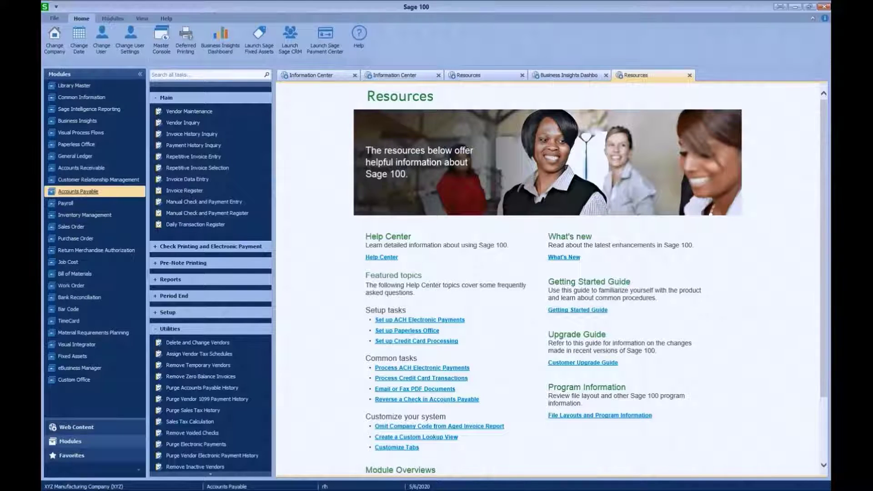
pyautogui.moveTo(497, 488)
pyautogui.click(488, 483)
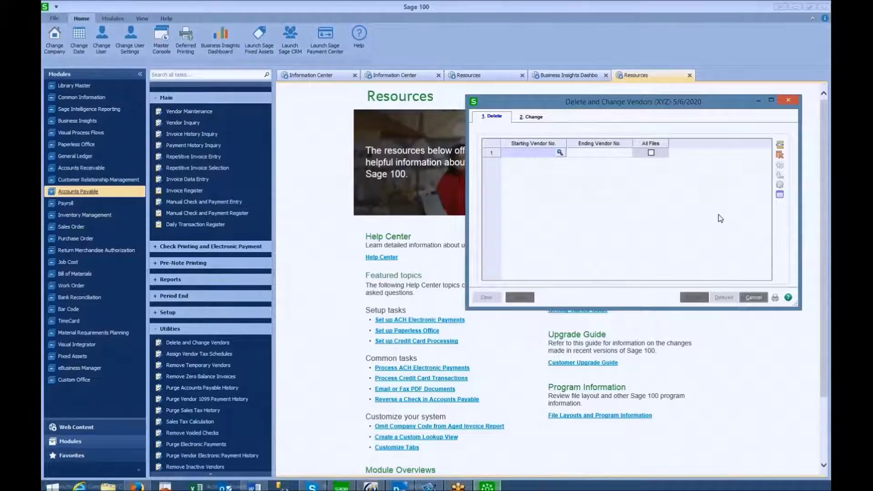
pyautogui.click(792, 98)
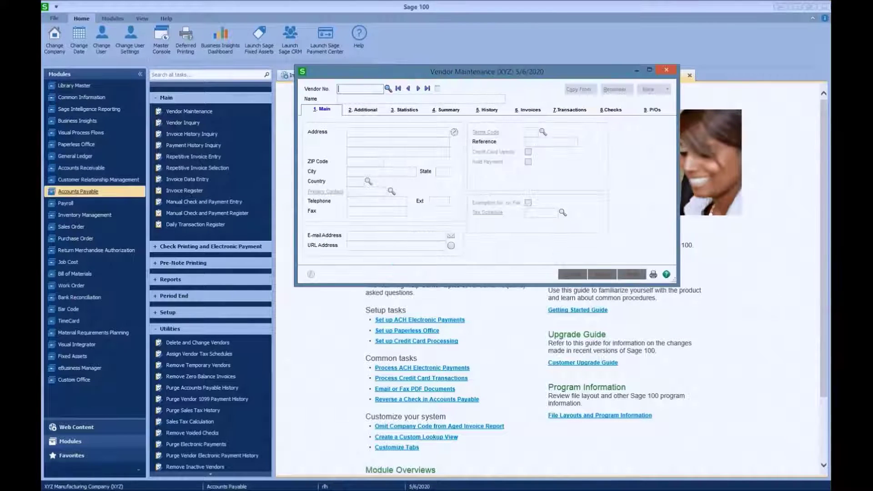
pyautogui.write('DELETE')
pyautogui.press('Tab')
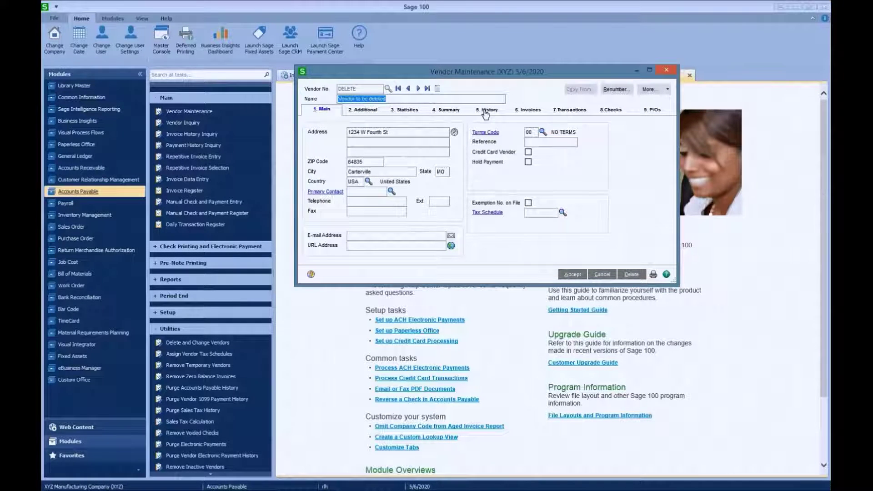
# Review vendor DELETE's transactions, invoices and main details, then close Vendor Maintenance
pyautogui.click(615, 110)
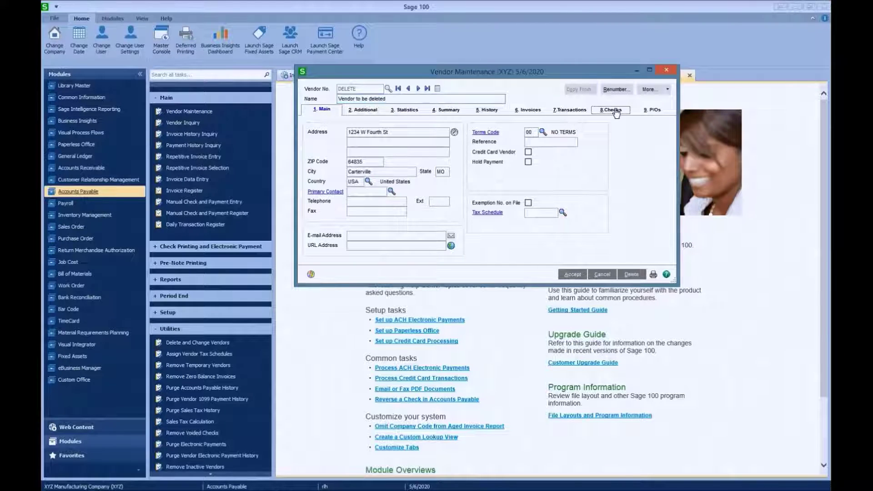
pyautogui.click(569, 110)
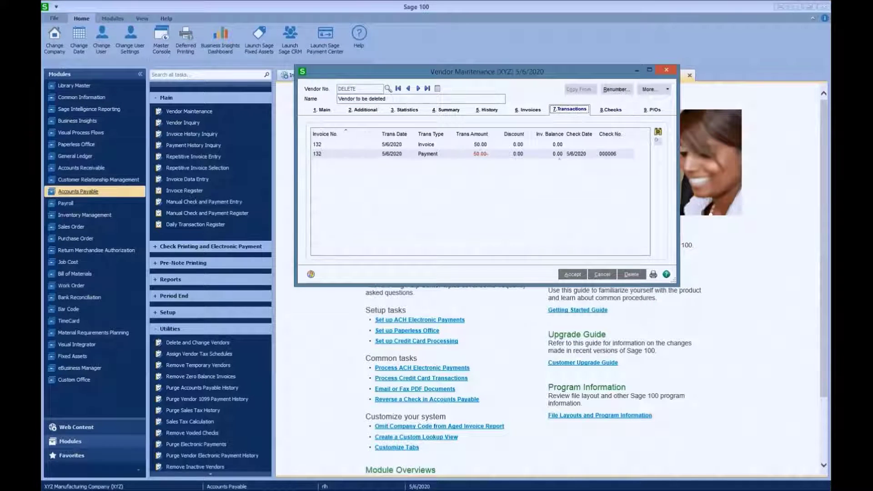
pyautogui.click(529, 110)
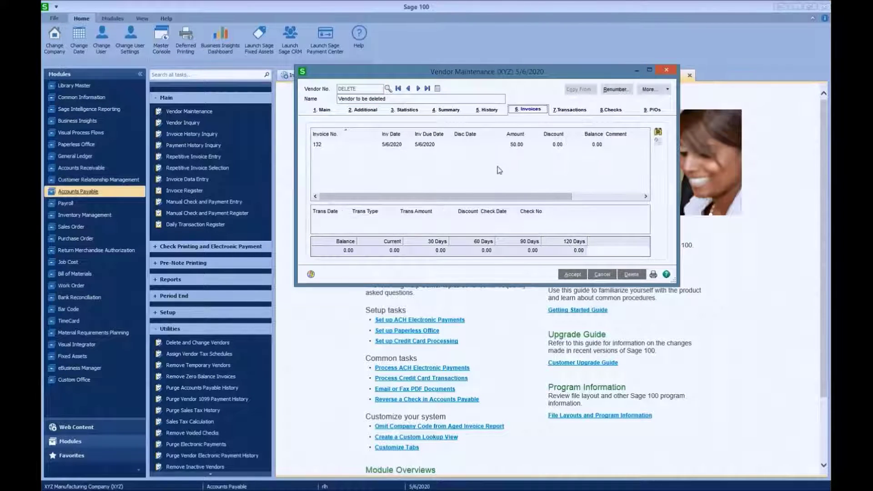
pyautogui.click(486, 110)
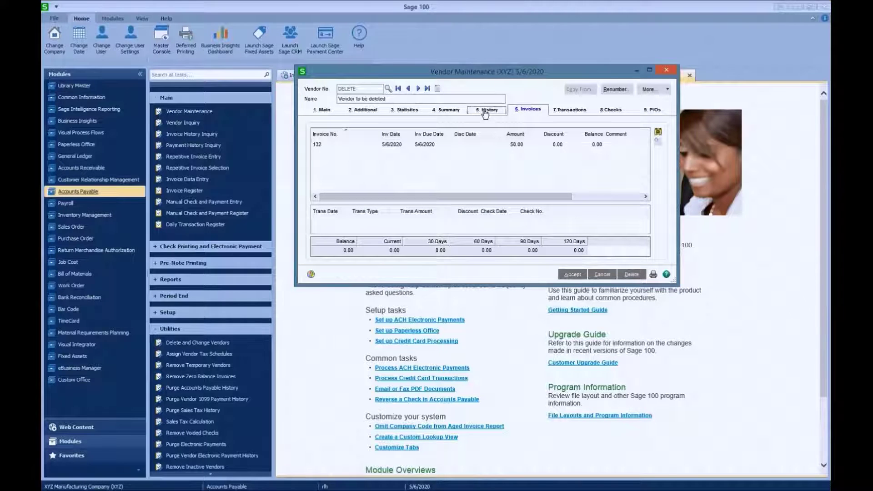
pyautogui.click(321, 110)
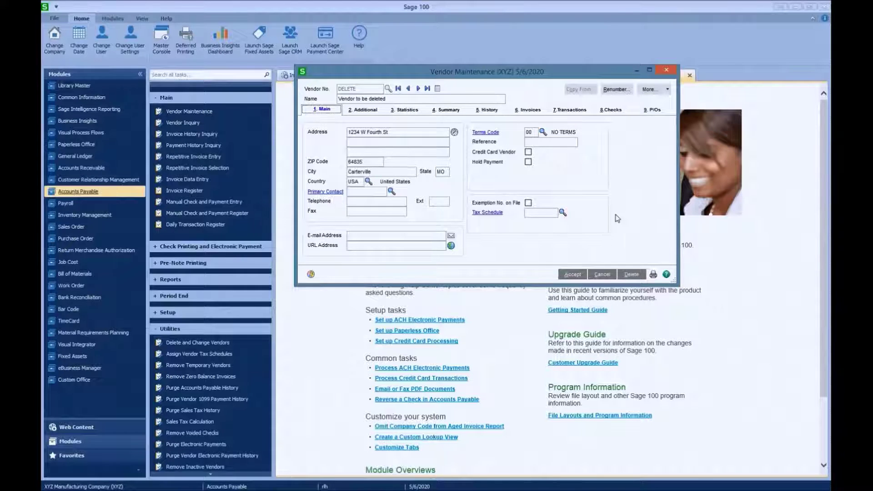
pyautogui.click(573, 275)
pyautogui.click(665, 72)
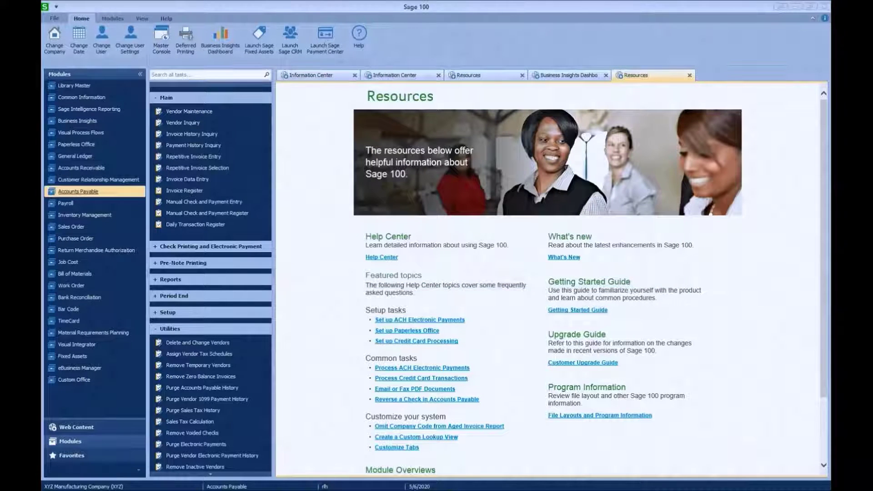
# Reopen Delete and Change Vendors and choose vendor DELETE from the vendor list for the first deletion line
pyautogui.click(198, 342)
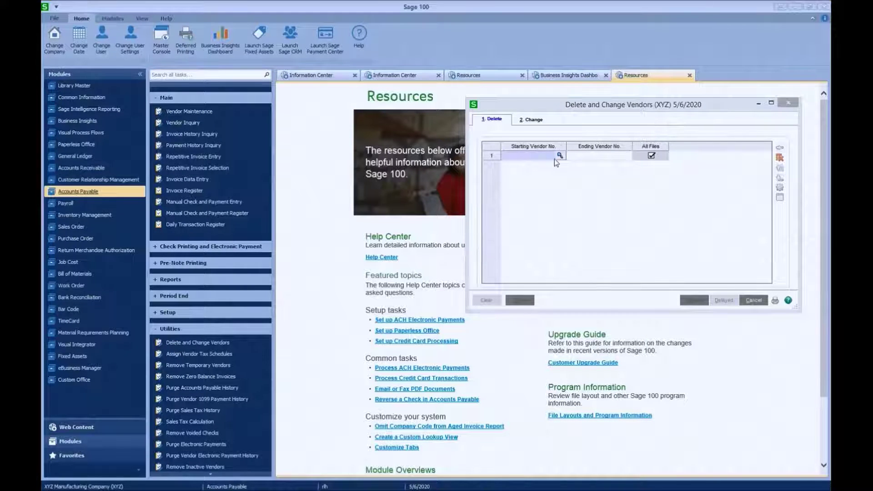
pyautogui.click(541, 157)
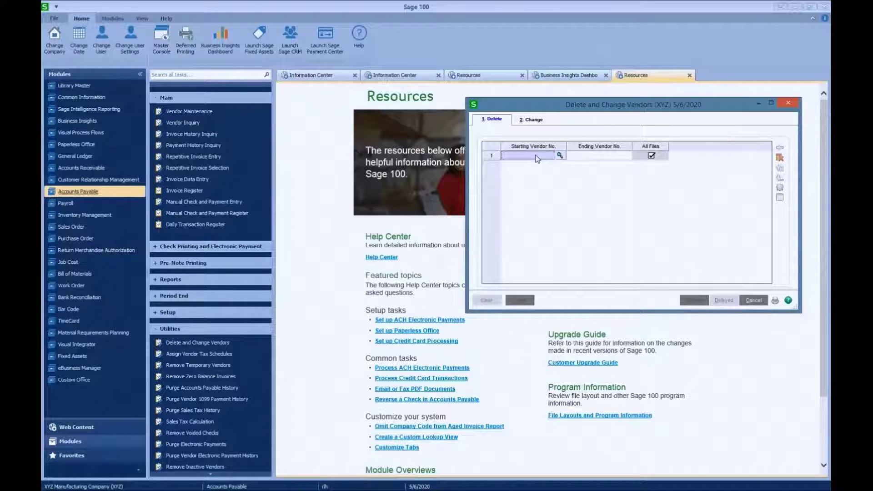
pyautogui.click(560, 155)
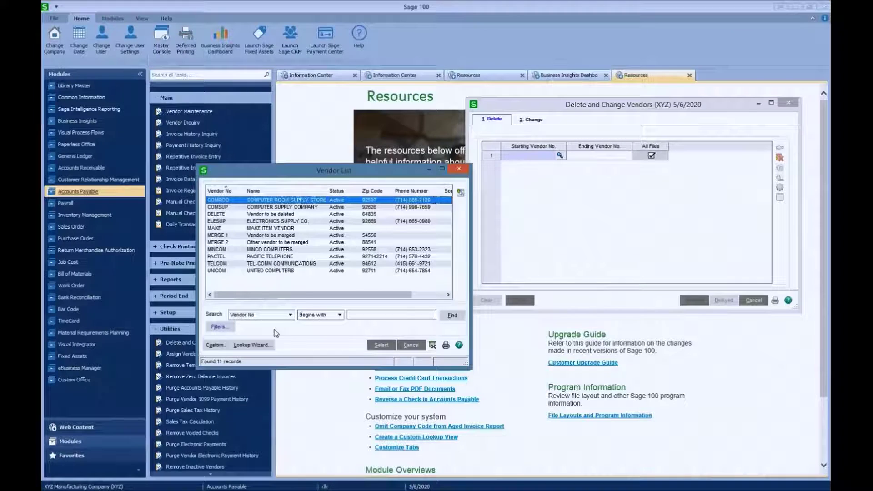
pyautogui.click(271, 215)
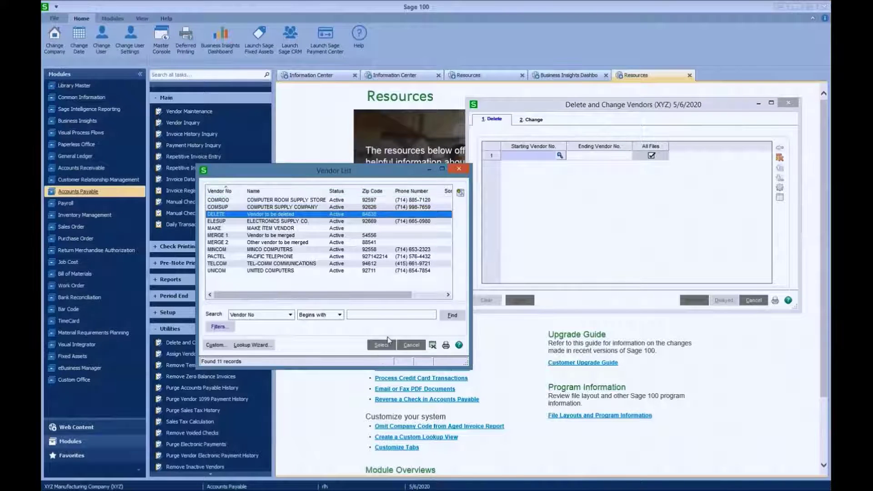
pyautogui.click(383, 346)
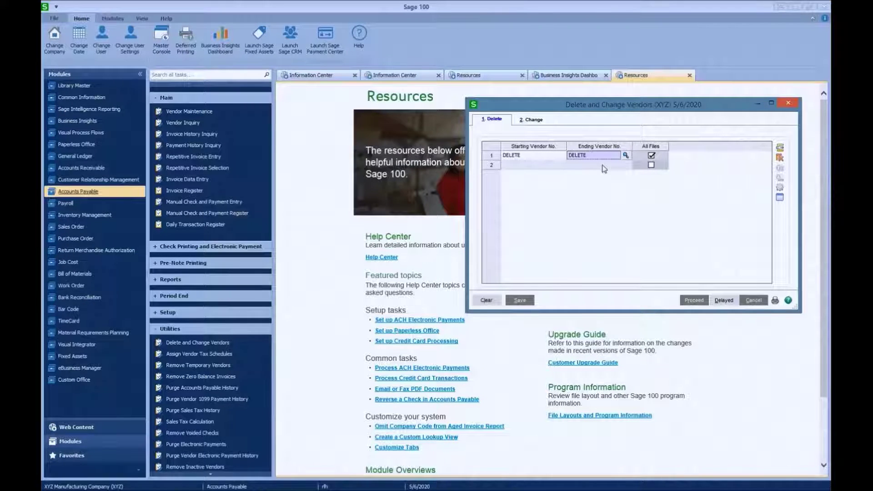
# Try the wildcard A***** as the starting and ending vendor number on the first deletion line
pyautogui.hotkey('shift', 'Tab')
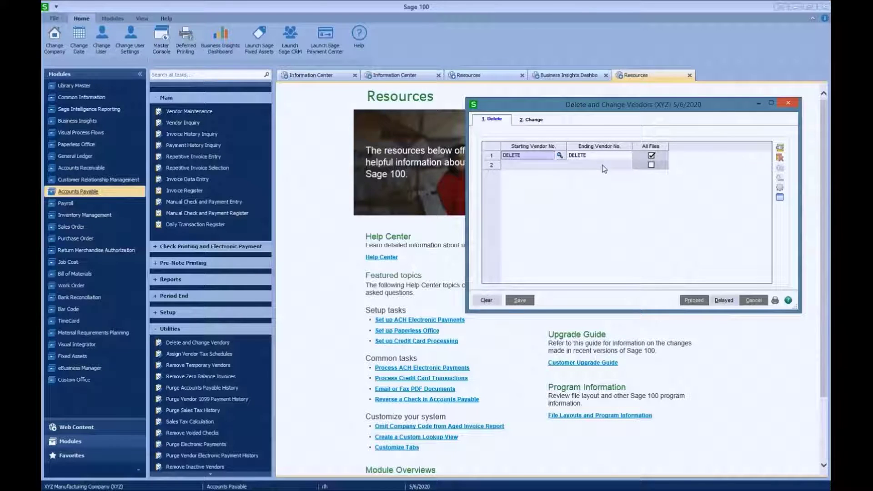
pyautogui.write('A*****')
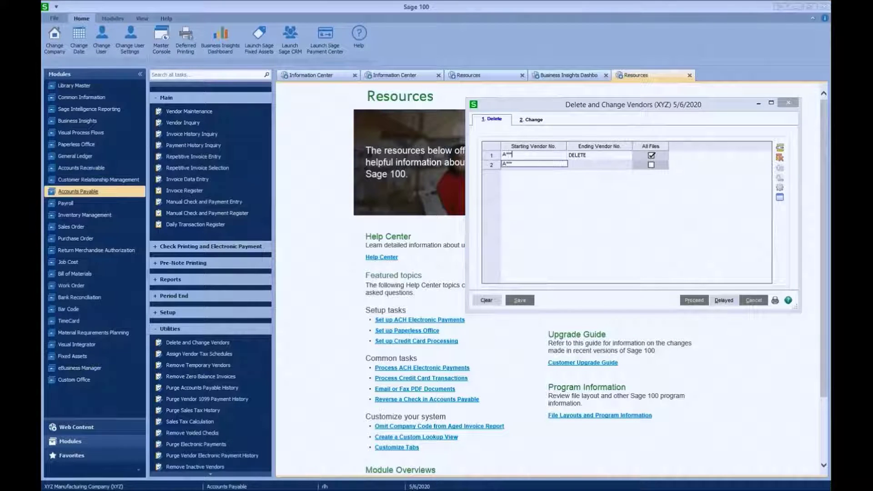
pyautogui.press('Tab')
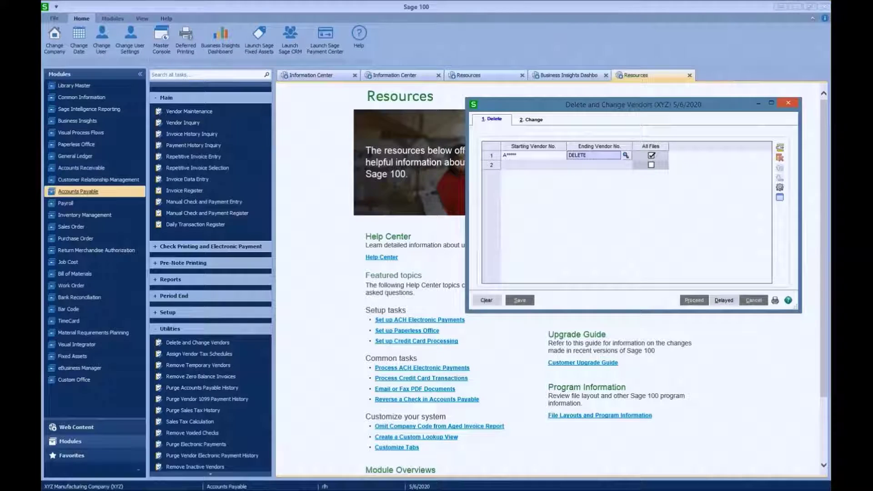
pyautogui.write('A*****')
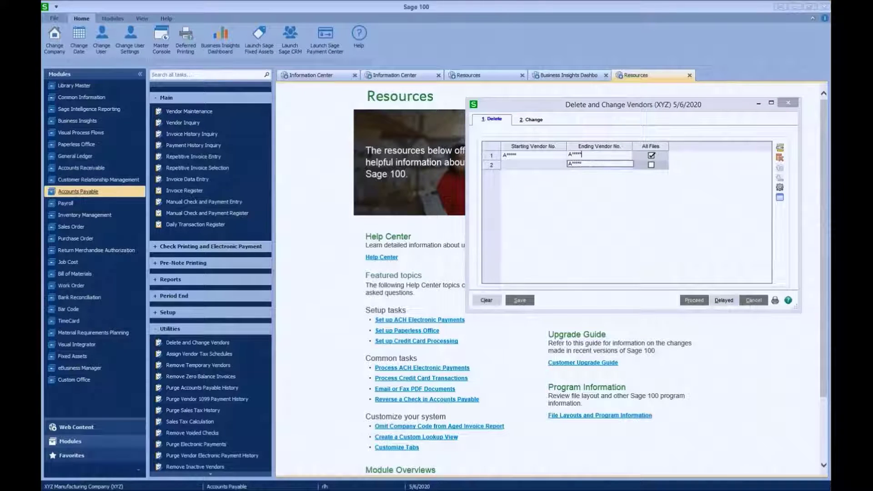
pyautogui.press('Tab')
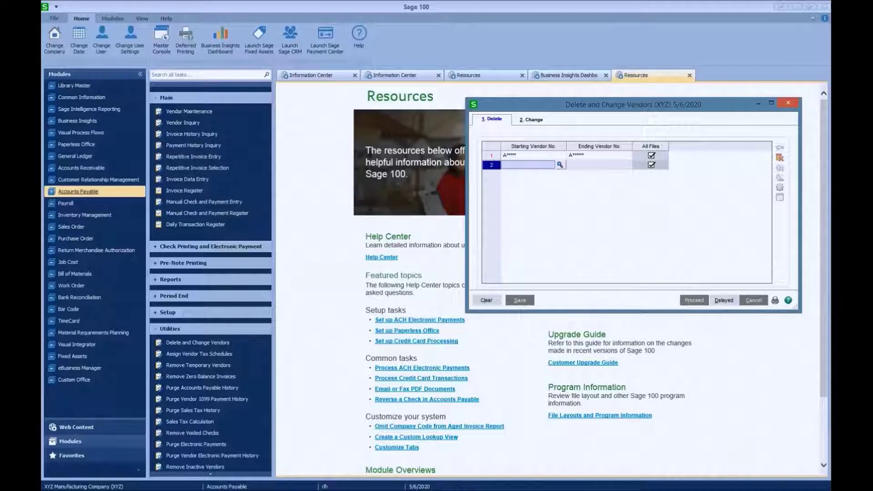
pyautogui.click(593, 155)
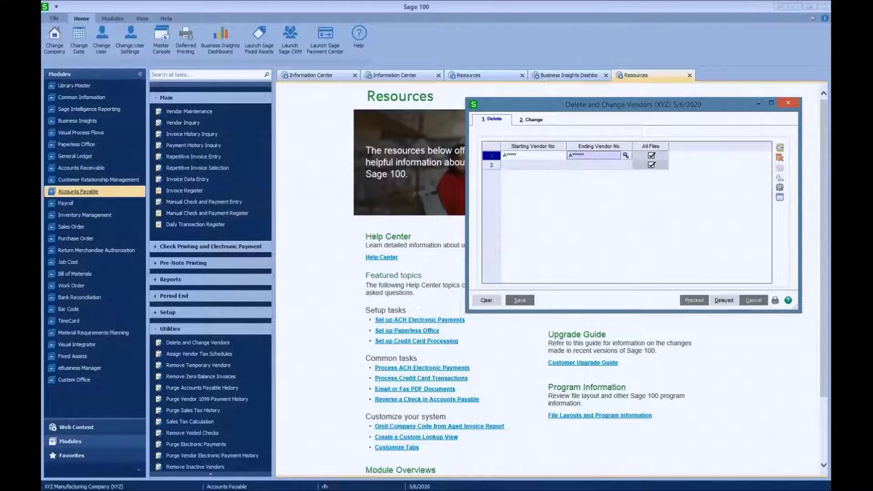
pyautogui.press('Tab')
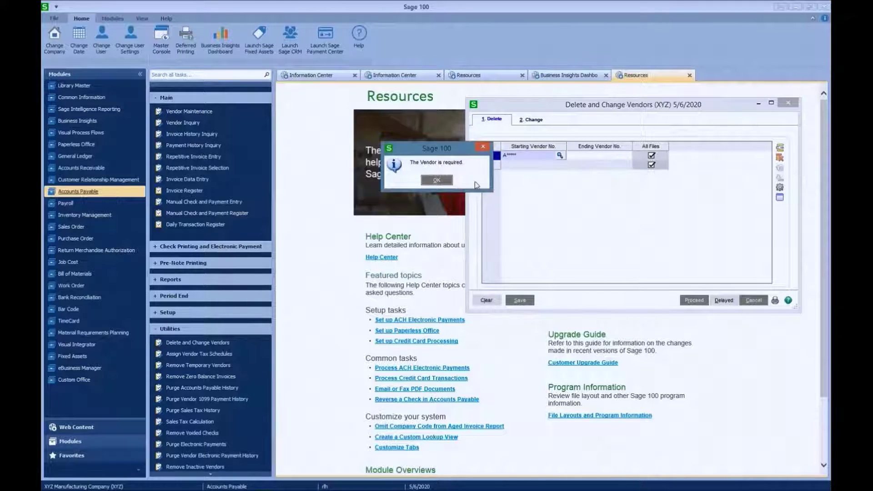
pyautogui.click(437, 180)
# Set the first deletion line's starting and ending vendor numbers to DELETE using the vendor lookup
pyautogui.click(552, 158)
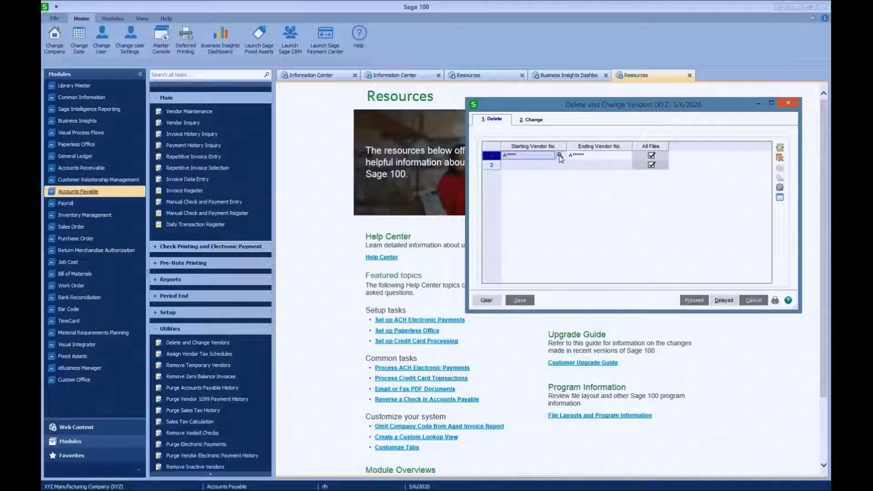
pyautogui.click(560, 155)
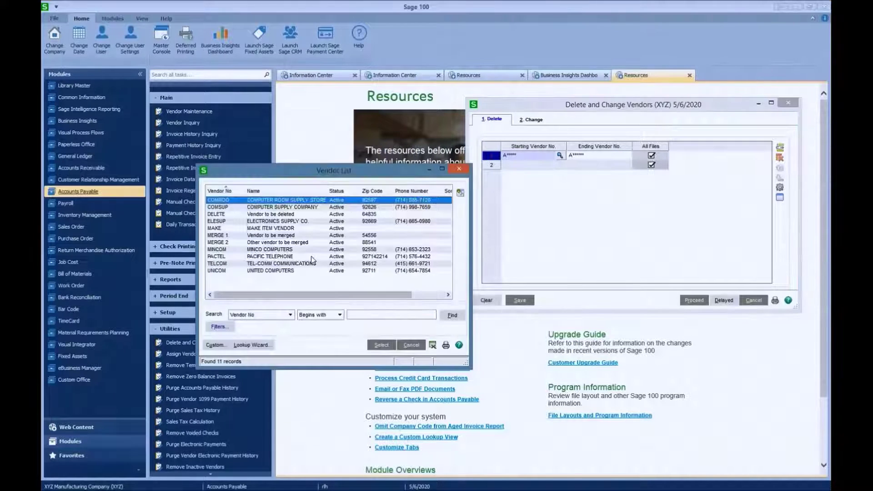
pyautogui.click(263, 214)
pyautogui.click(381, 345)
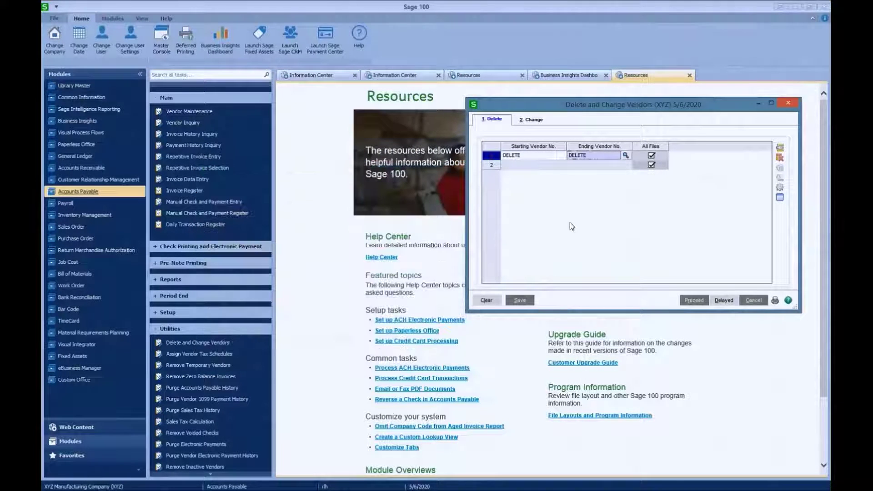
pyautogui.press('Tab')
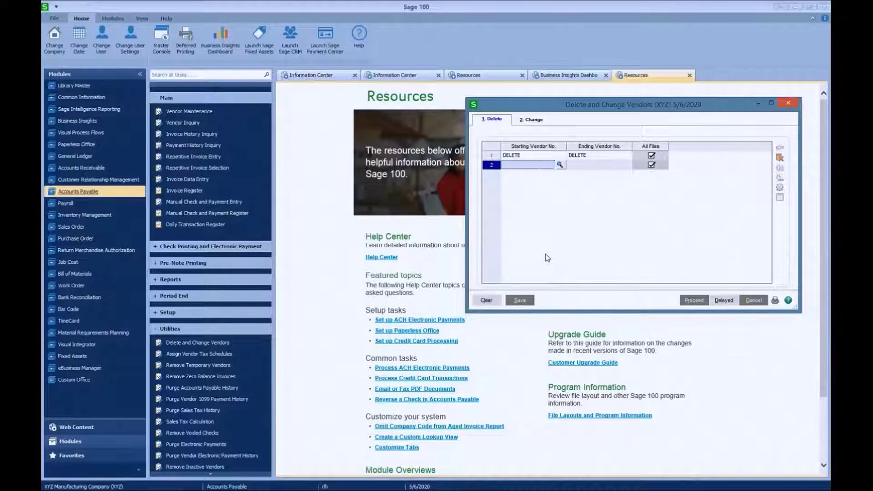
# Proceed with the vendor deletion, preview the required Delete and Change Vendors Listing at 150% zoom, and close it
pyautogui.click(690, 301)
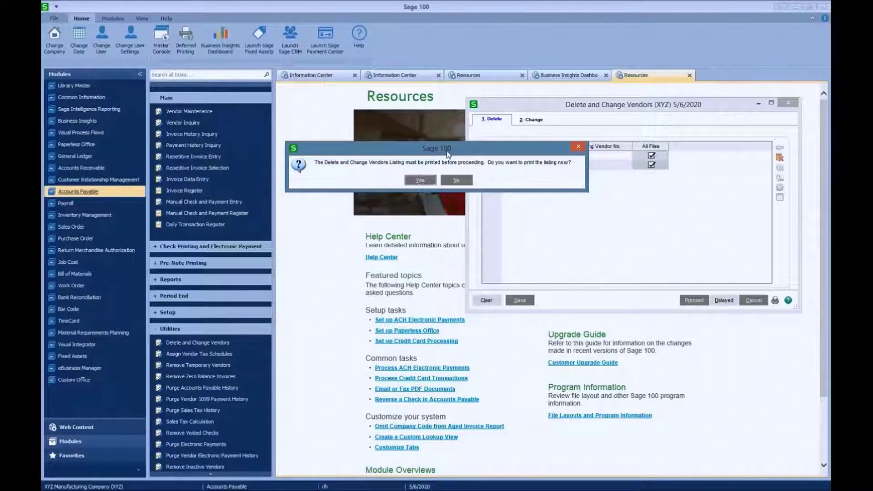
pyautogui.click(419, 177)
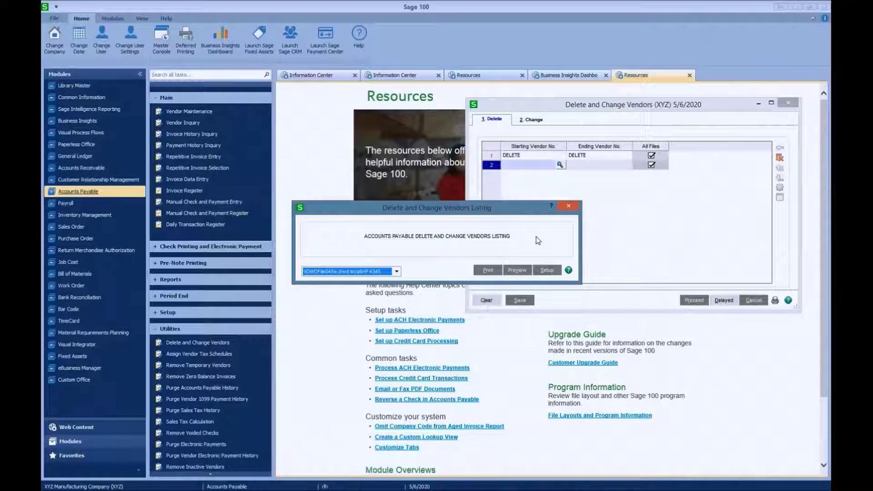
pyautogui.click(519, 272)
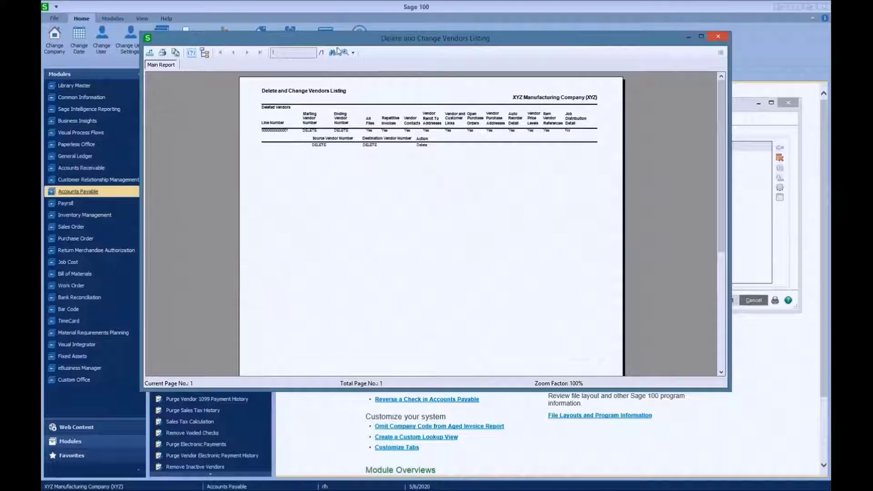
pyautogui.click(353, 53)
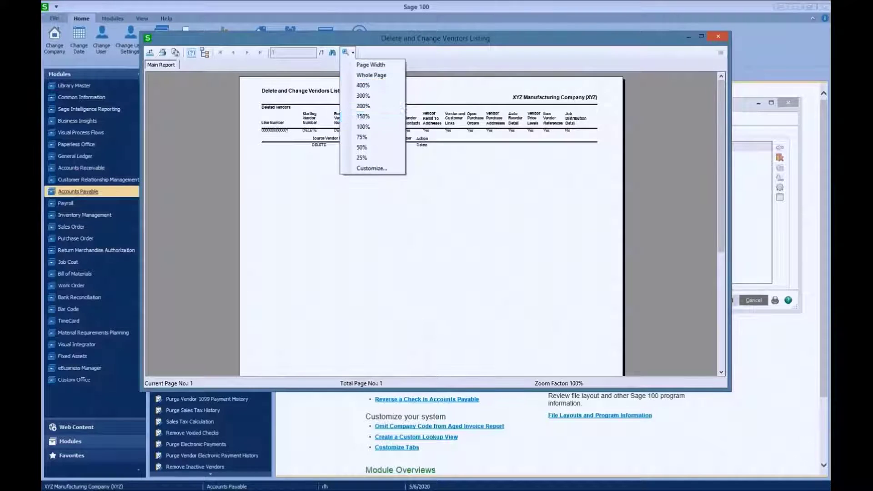
pyautogui.click(362, 117)
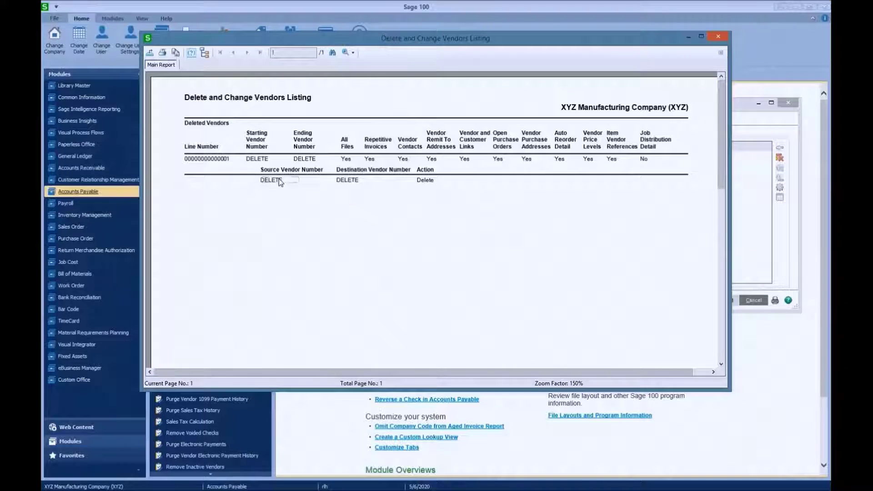
pyautogui.click(719, 36)
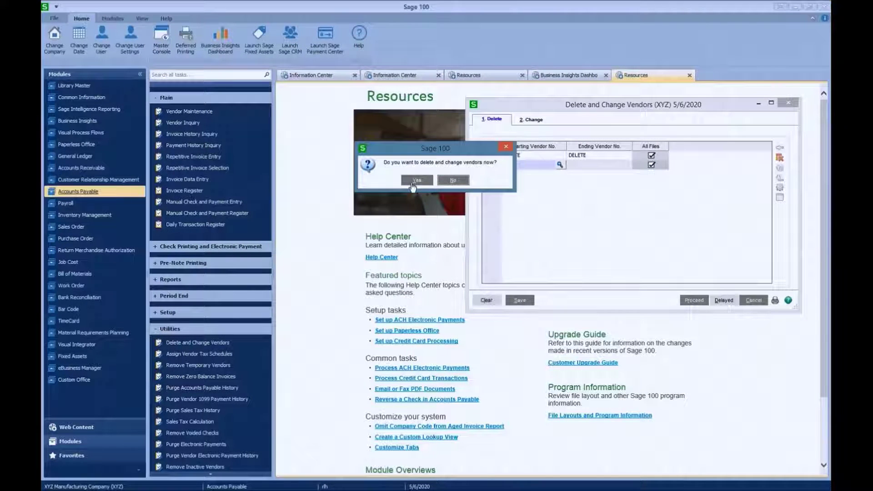
# Confirm the vendor deletion, preview and close the Delete and Change Vendors Log, and clear all entries
pyautogui.click(412, 181)
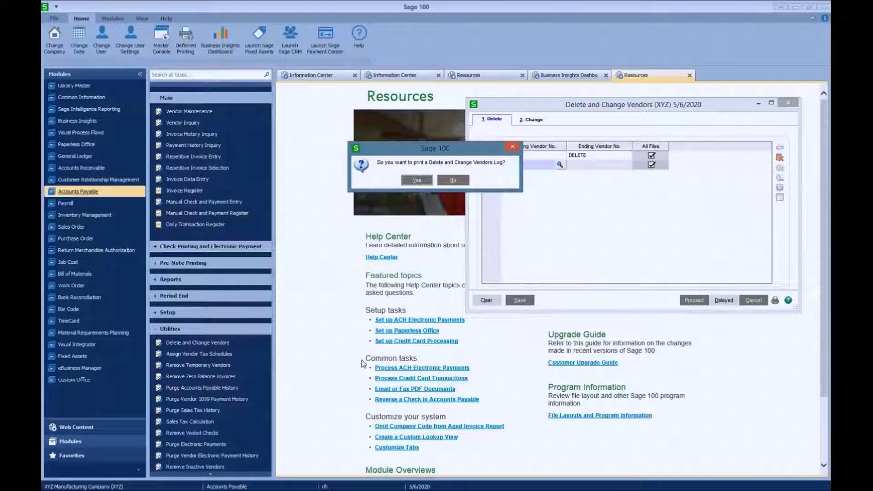
pyautogui.click(415, 181)
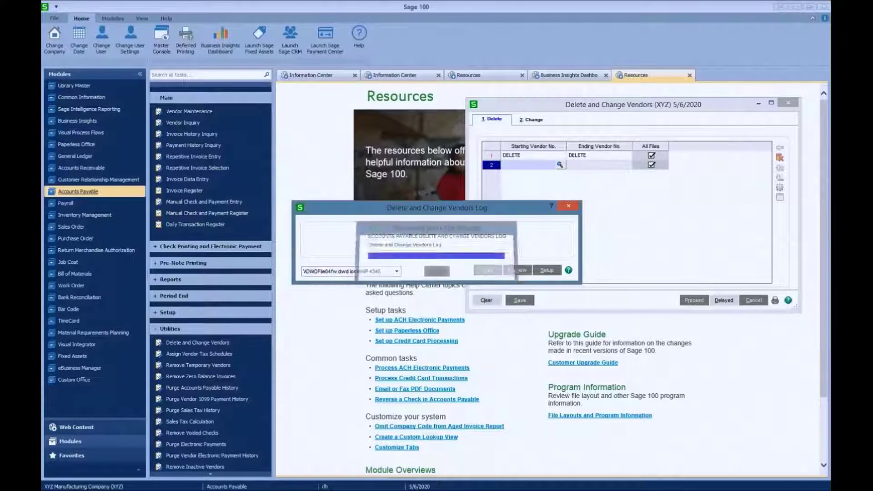
pyautogui.click(517, 270)
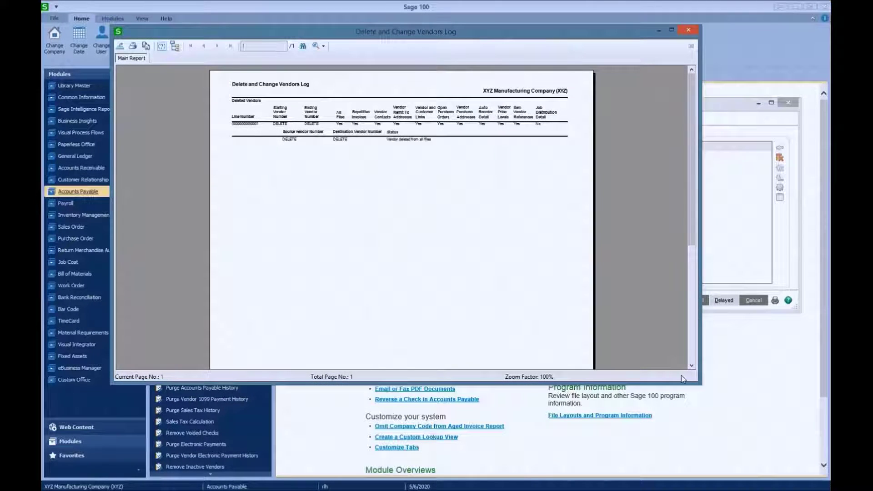
pyautogui.moveTo(700, 385); pyautogui.dragTo(728, 384)
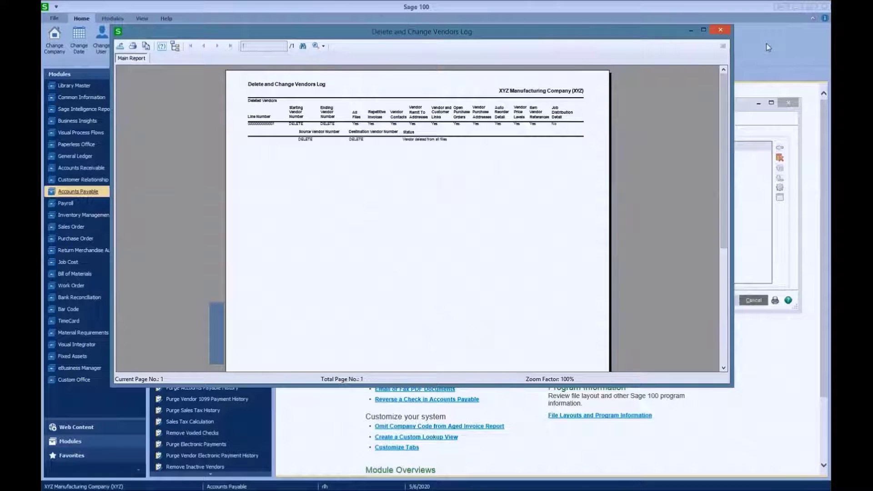
pyautogui.click(720, 31)
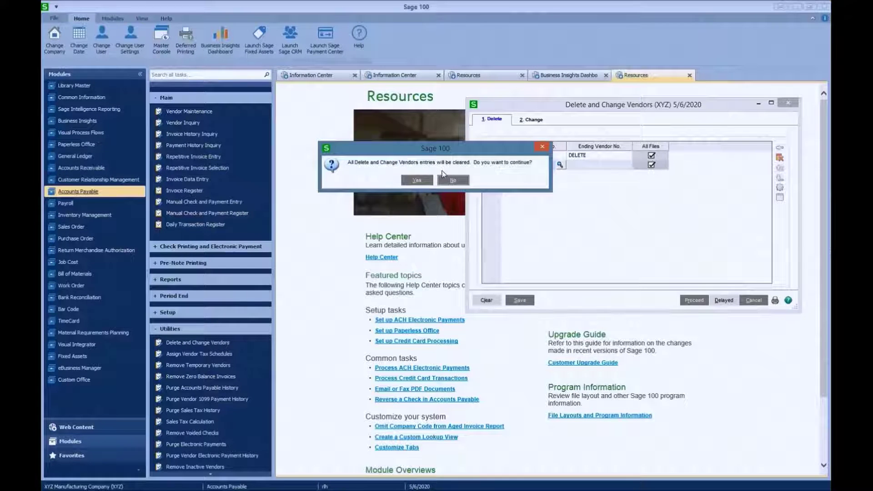
pyautogui.click(426, 184)
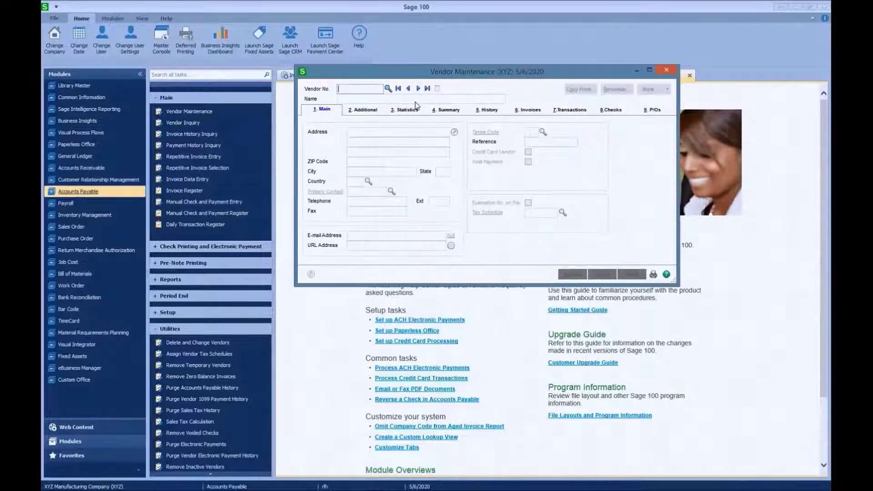
# Check the vendor list in Vendor Maintenance for vendor DELETE, then close Vendor Maintenance
pyautogui.click(387, 89)
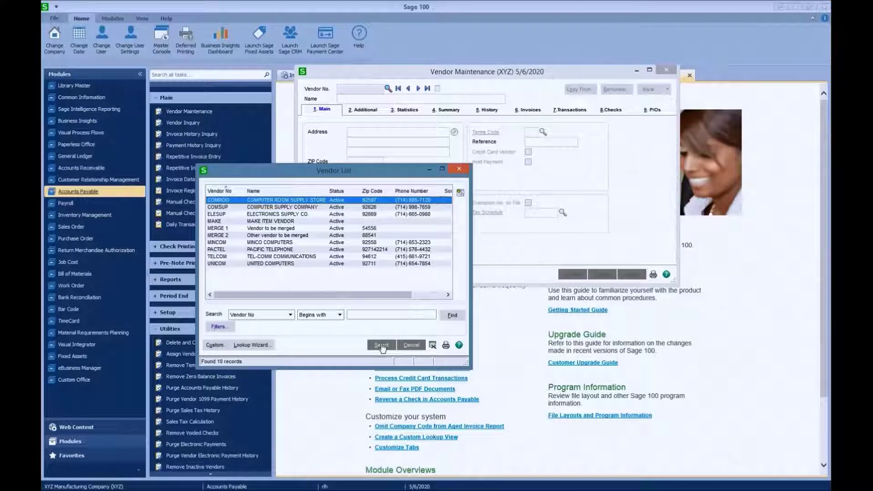
pyautogui.click(412, 345)
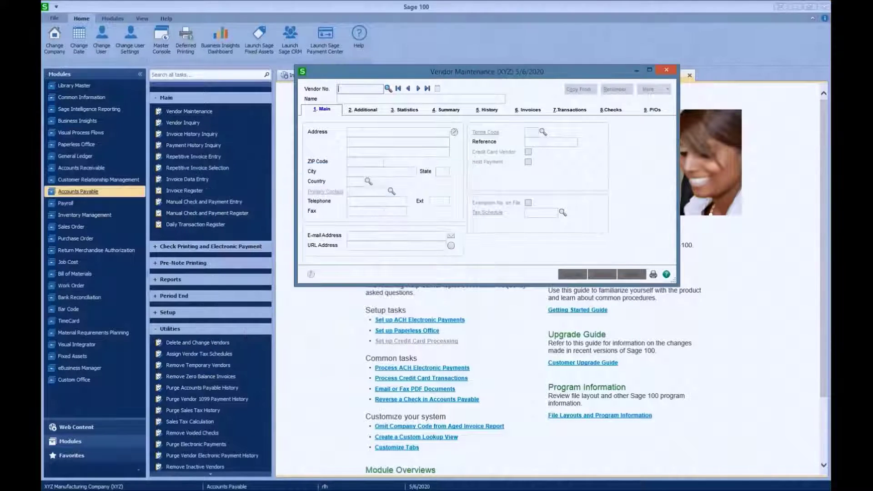
pyautogui.click(666, 70)
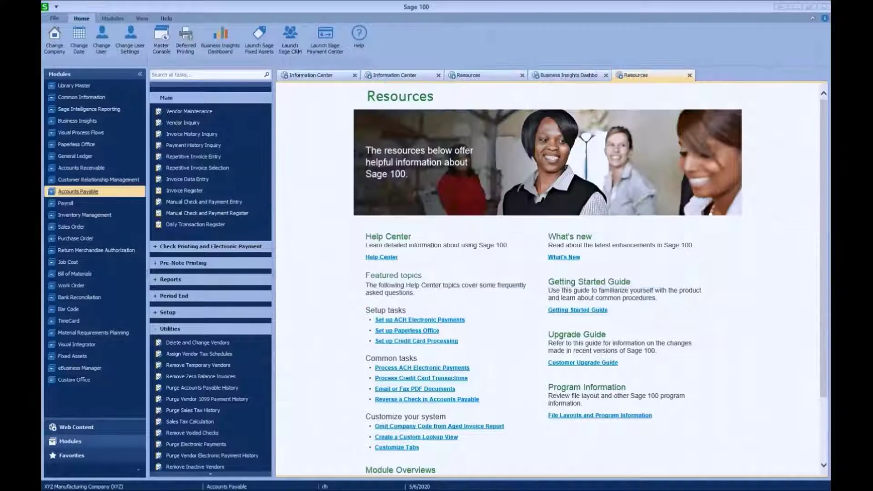
pyautogui.click(178, 345)
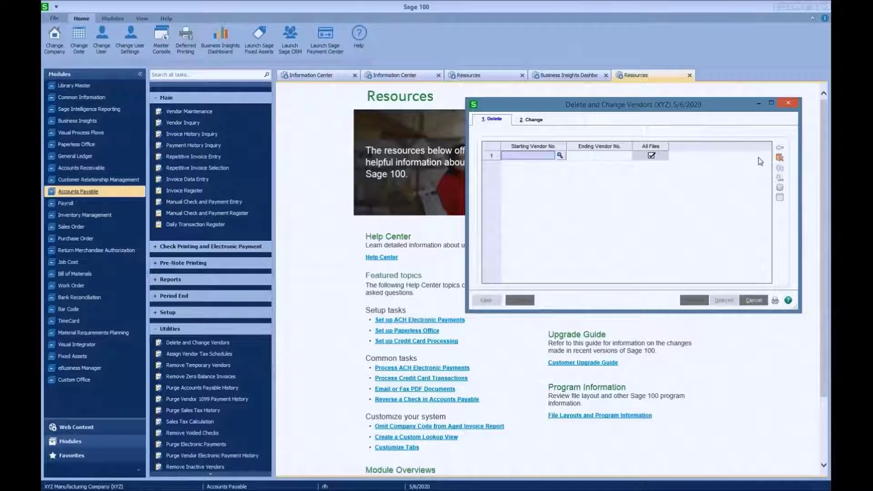
pyautogui.click(789, 103)
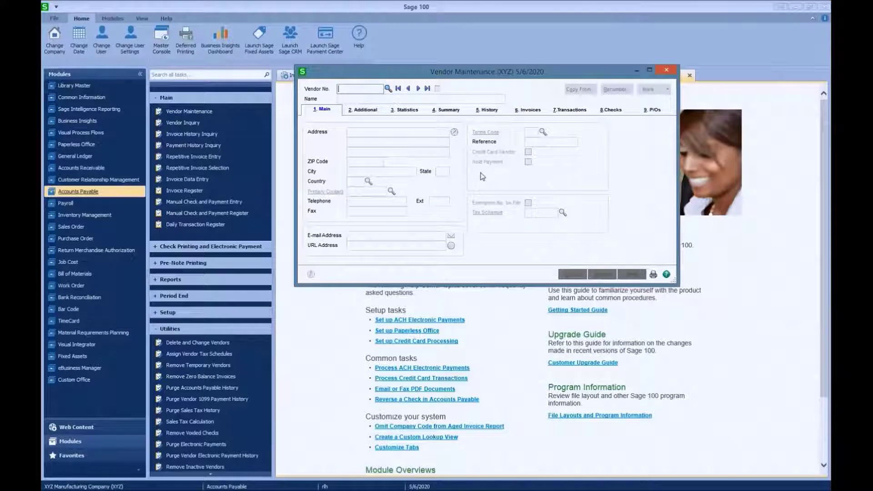
# Open vendor MERGE 1 in Vendor Maintenance, move on to MERGE 2, and review its invoices, transactions and checks
pyautogui.click(387, 89)
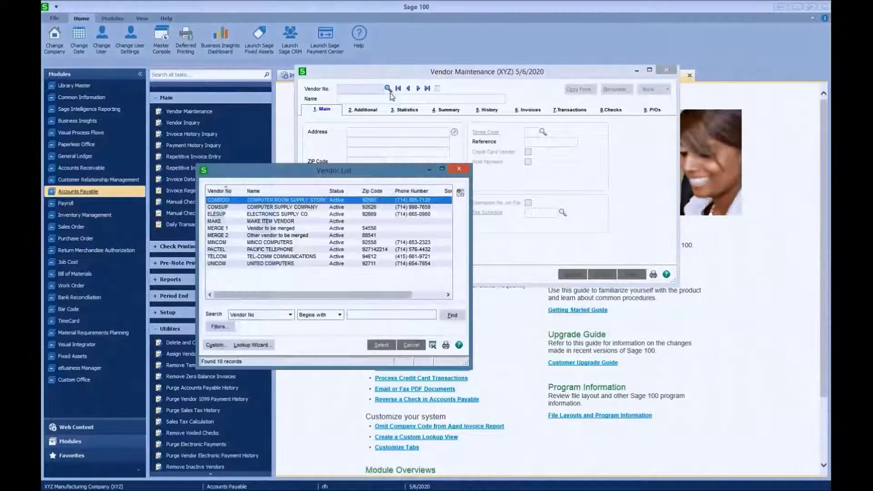
pyautogui.click(244, 229)
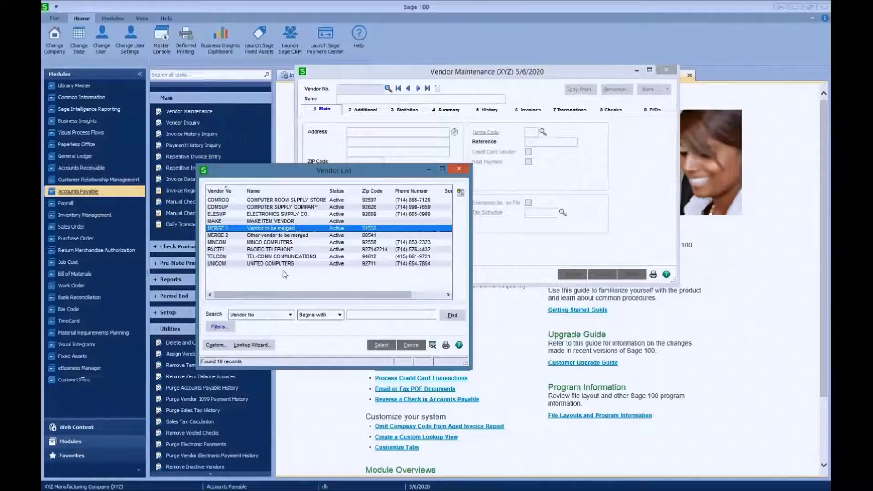
pyautogui.click(382, 345)
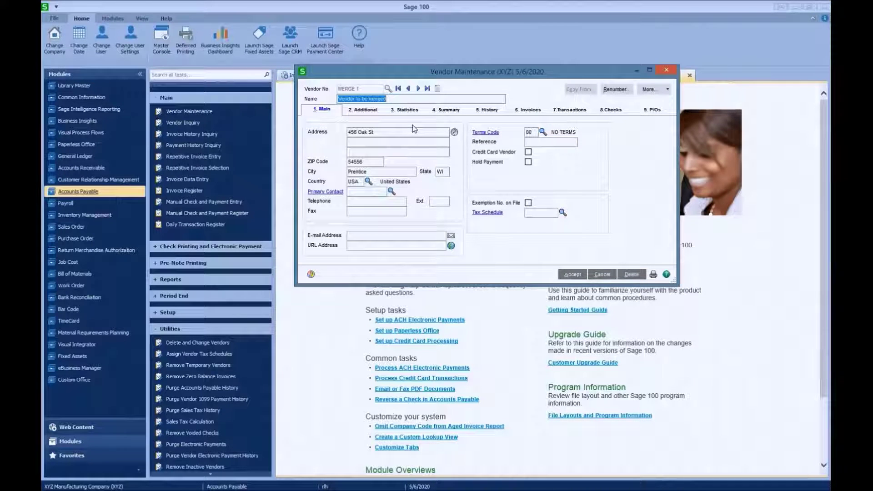
pyautogui.click(418, 88)
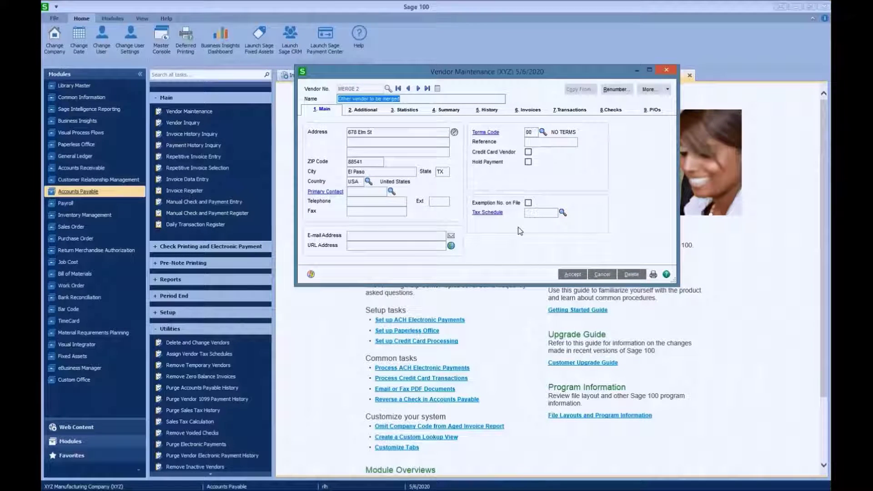
pyautogui.click(527, 109)
pyautogui.click(570, 109)
pyautogui.click(608, 111)
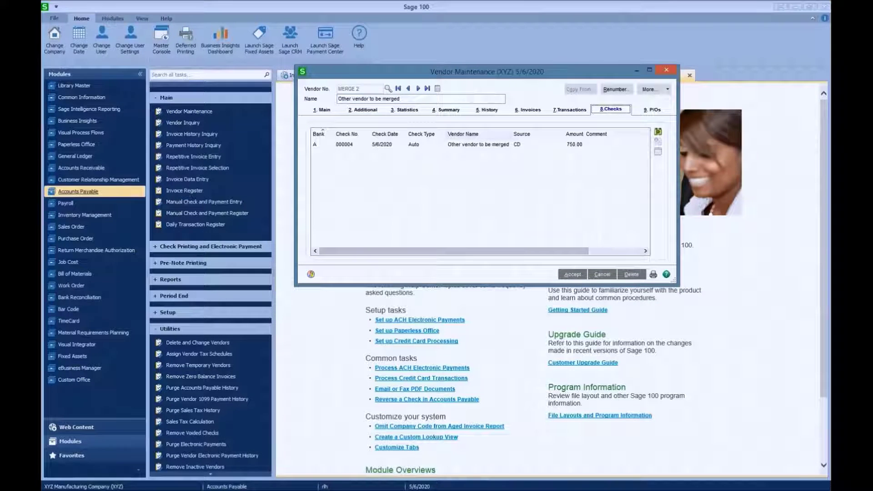
# Return to vendor MERGE 1, review its checks, invoices and transactions, then accept the record and close Vendor Maintenance
pyautogui.click(408, 88)
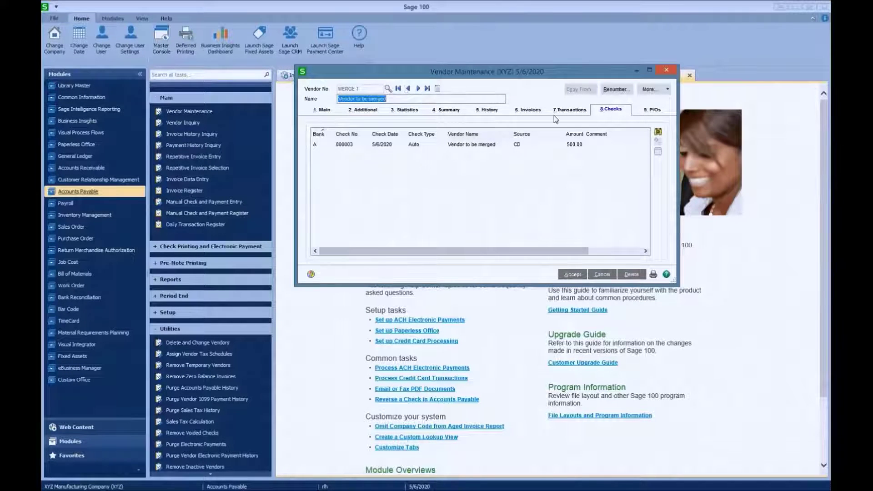
pyautogui.click(525, 110)
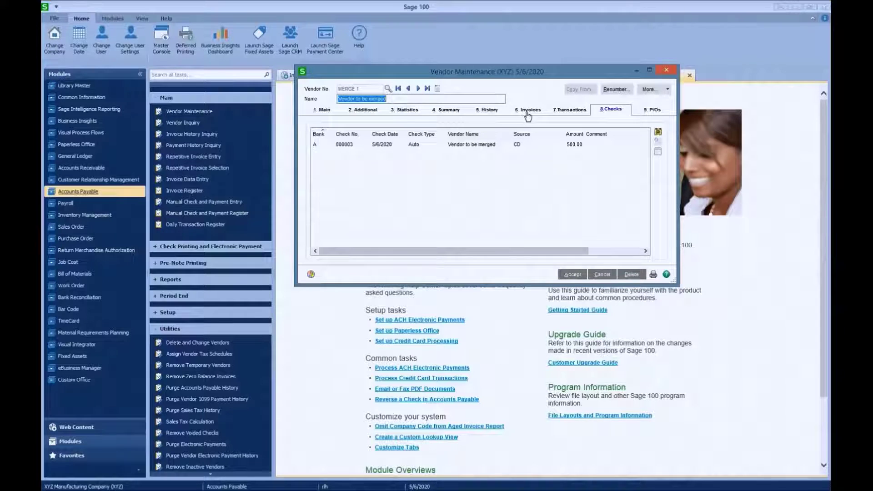
pyautogui.click(564, 114)
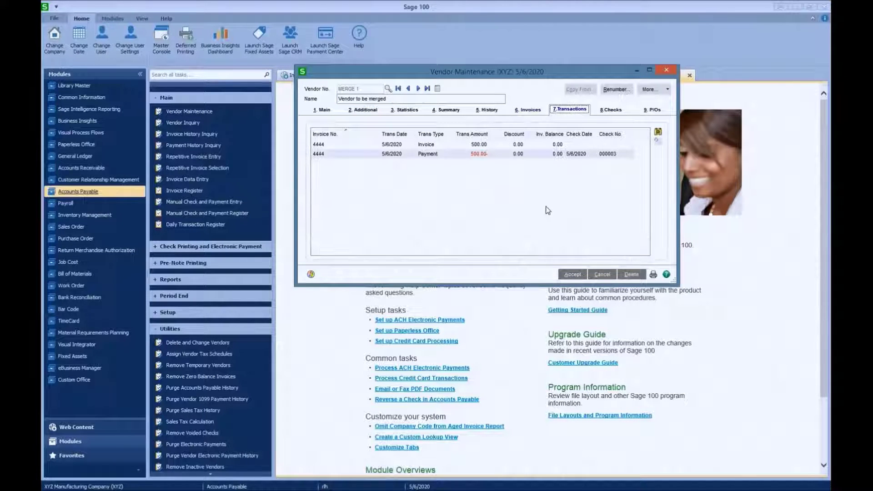
pyautogui.click(569, 278)
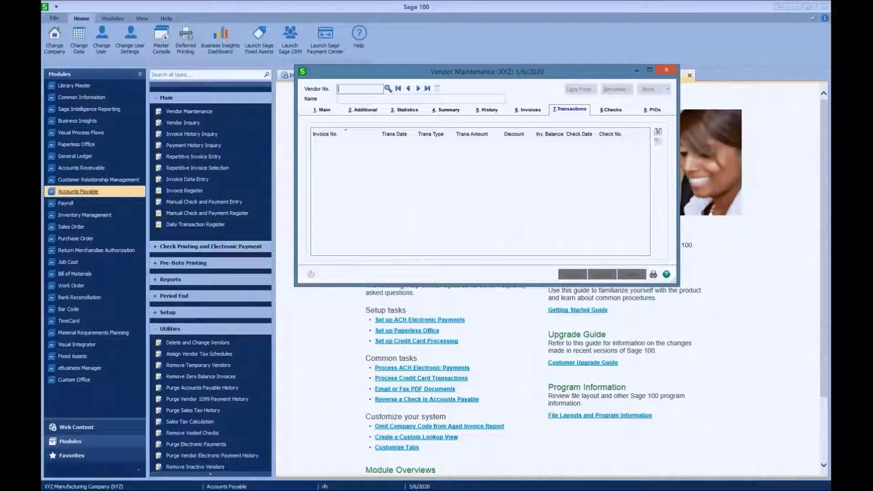
pyautogui.click(666, 69)
# Reopen Delete and Change Vendors and set the first change line's starting vendor number to MERGE 1 using the vendor lookup
pyautogui.click(204, 346)
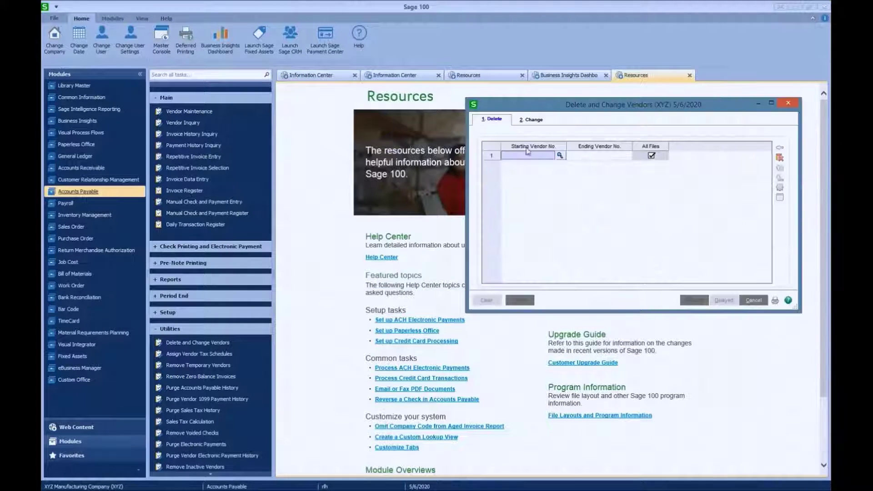
pyautogui.moveTo(558, 106); pyautogui.dragTo(335, 69)
pyautogui.click(307, 82)
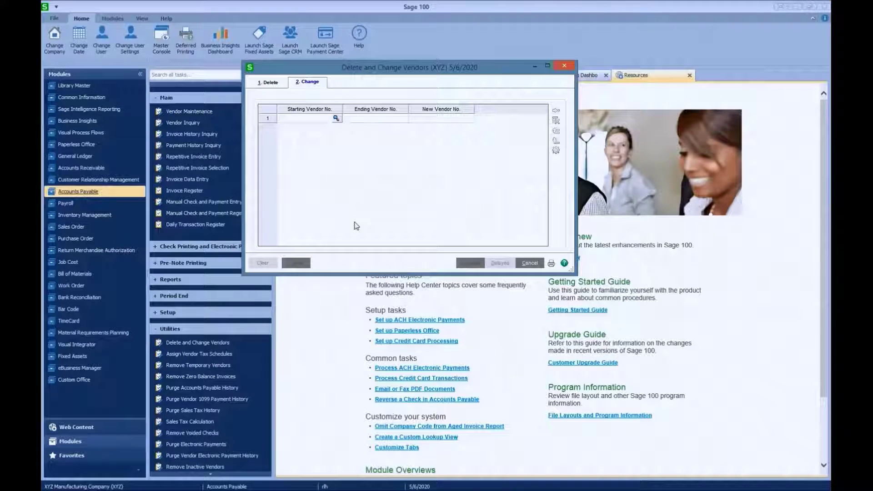
pyautogui.click(293, 119)
pyautogui.write('MER')
pyautogui.press('F2')
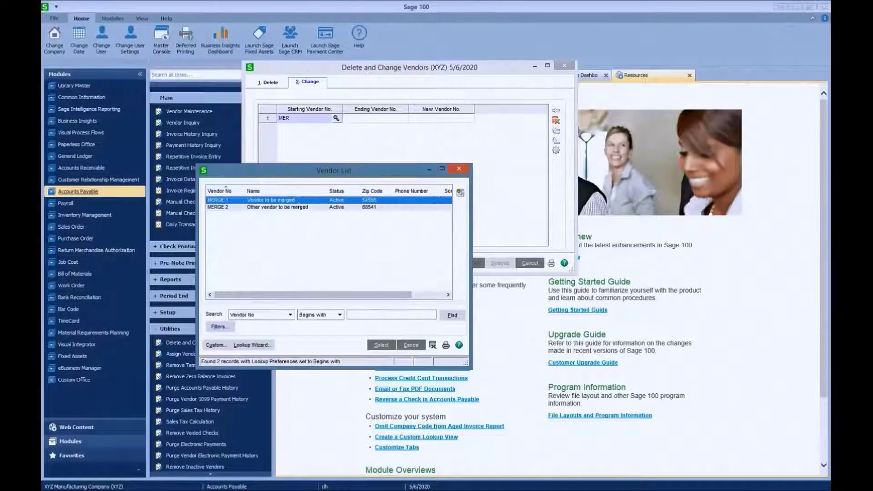
pyautogui.press('Return')
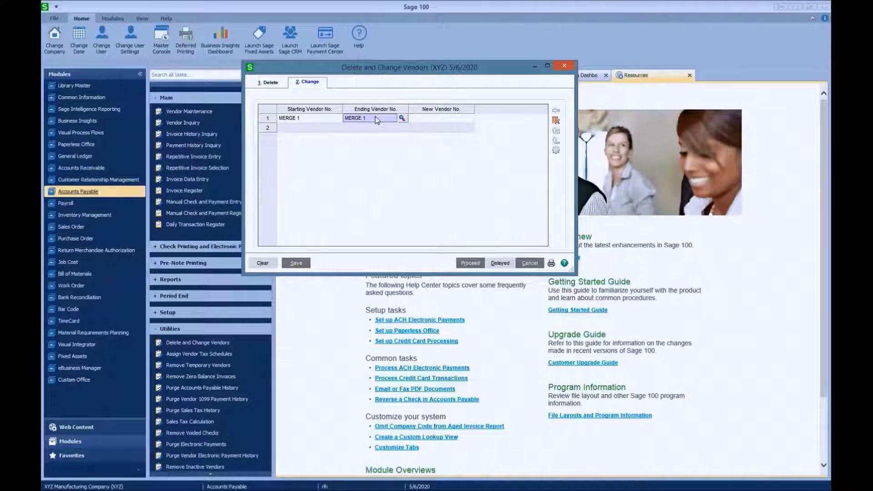
# Set the first change line's ending vendor number to MERGE 2 and its new vendor number to NEW
pyautogui.click(402, 119)
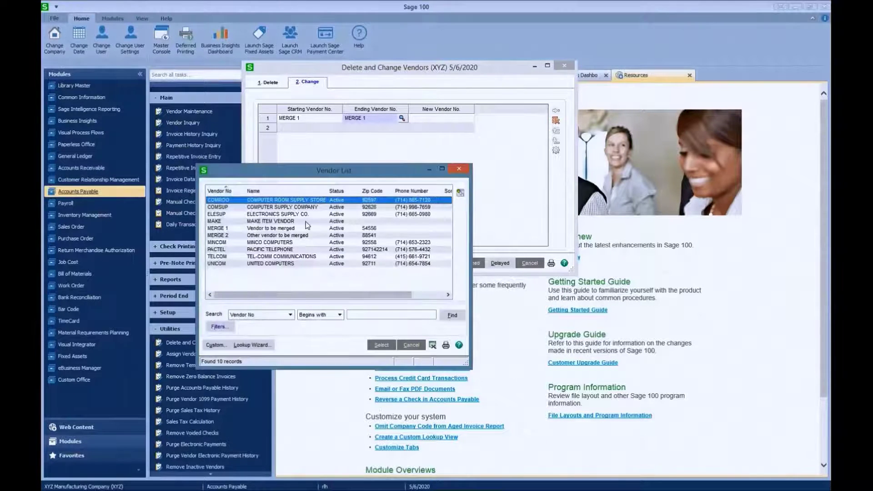
pyautogui.doubleClick(269, 235)
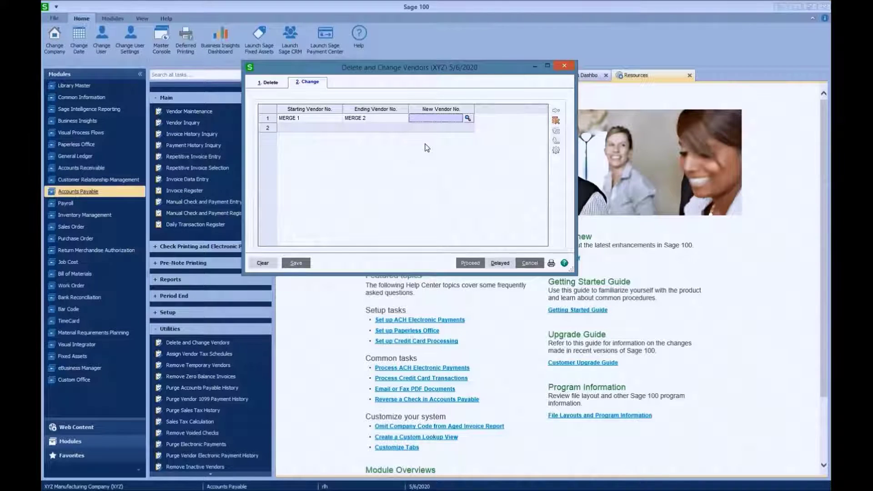
pyautogui.write('NEW')
pyautogui.press('Tab')
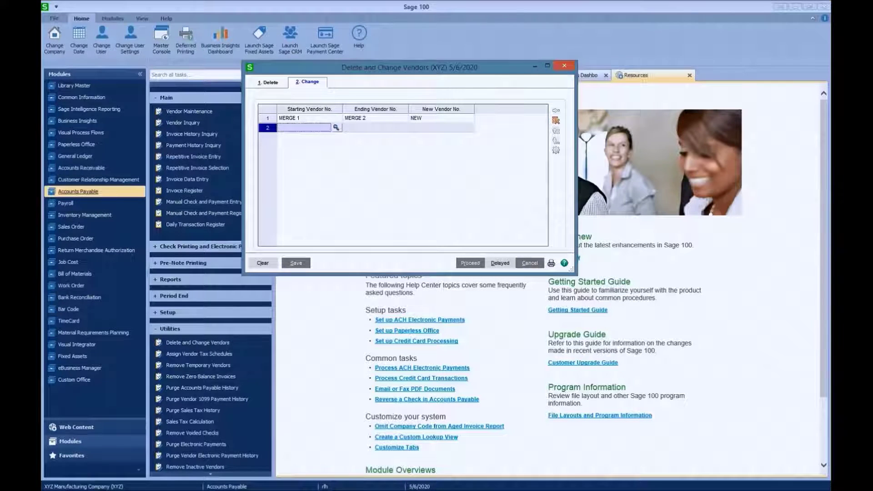
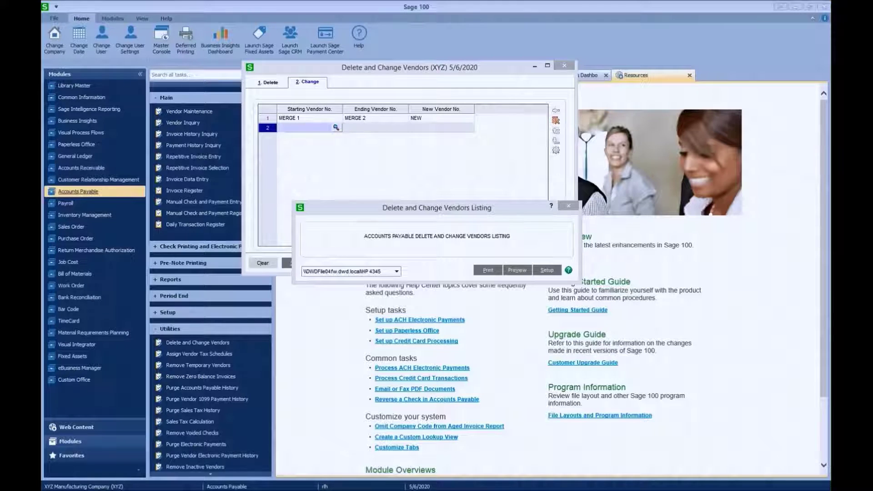
# Preview the Delete and Change Vendors Listing, review the vendor numbers and action for each source vendor, and close the report
pyautogui.moveTo(388, 43); pyautogui.dragTo(371, 41)
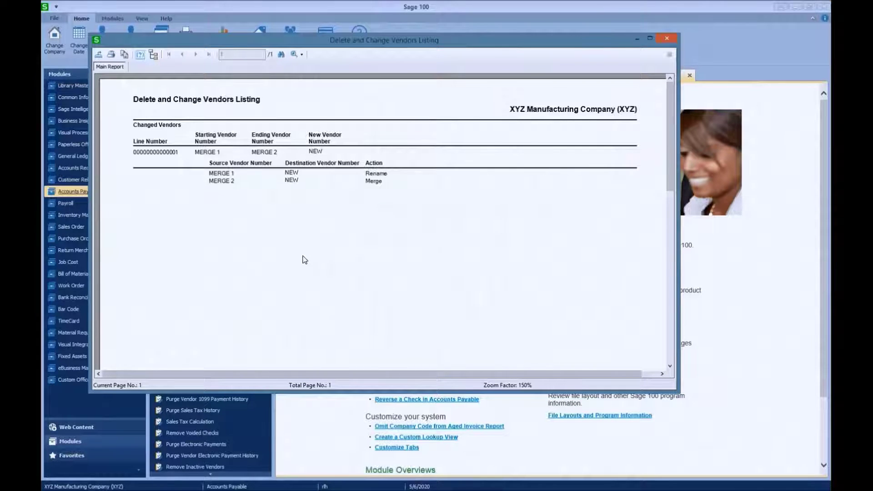
pyautogui.click(210, 142)
pyautogui.click(272, 142)
pyautogui.click(318, 145)
pyautogui.click(372, 176)
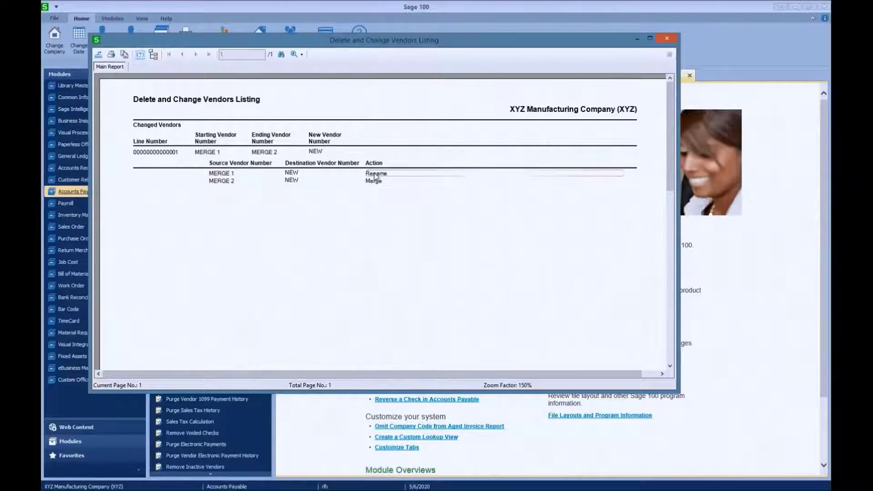
pyautogui.click(318, 186)
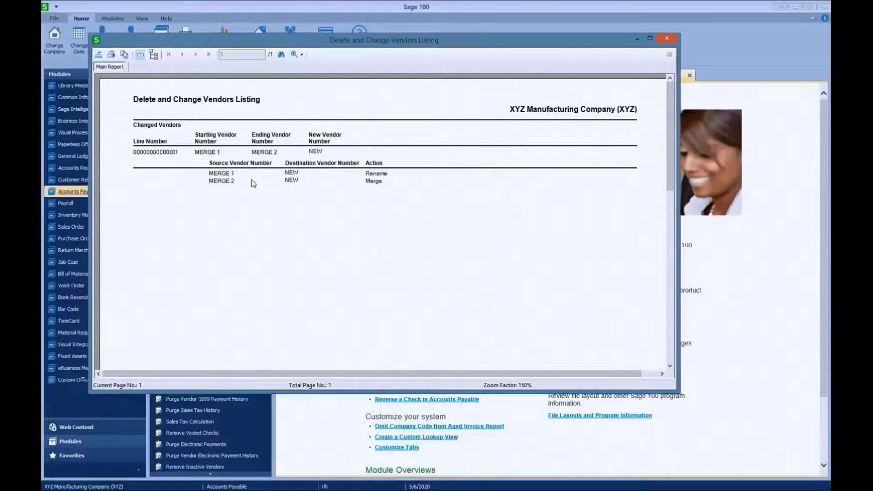
pyautogui.click(666, 40)
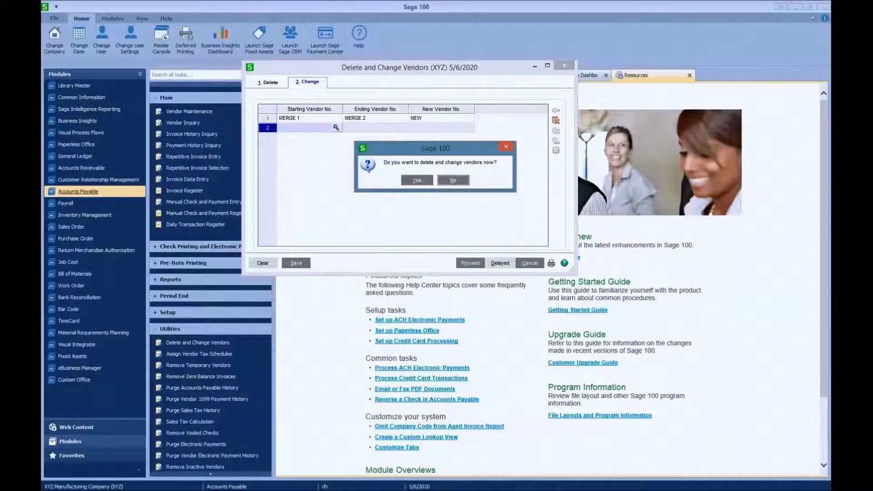
# Capture a screenshot of the Delete and Change Vendors window with its prompt and confirm running the vendor changes now
pyautogui.press('Print')
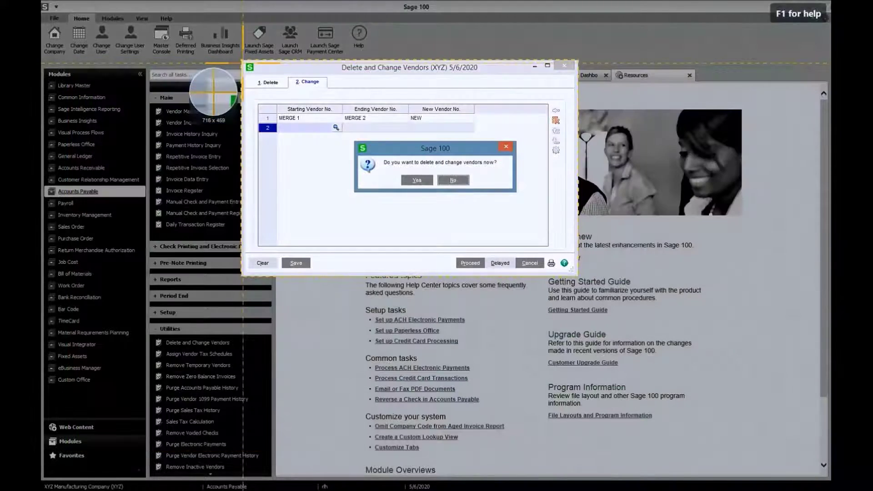
pyautogui.moveTo(242, 63); pyautogui.dragTo(578, 275)
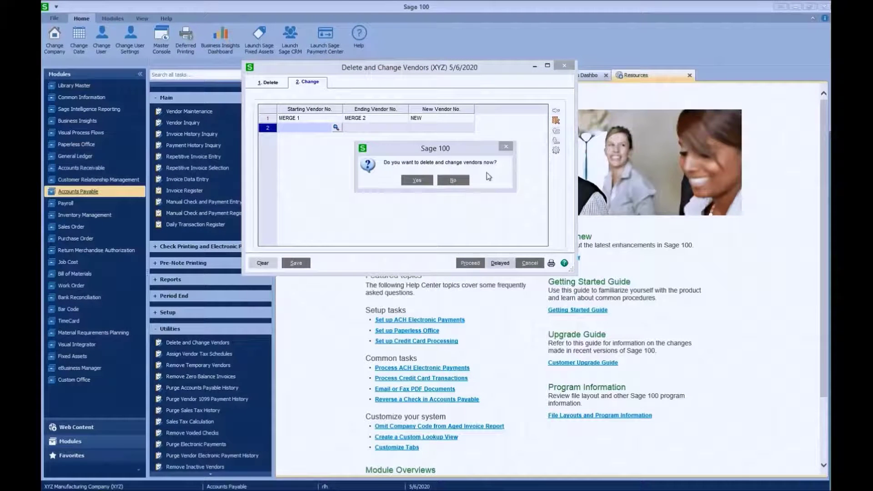
pyautogui.click(417, 180)
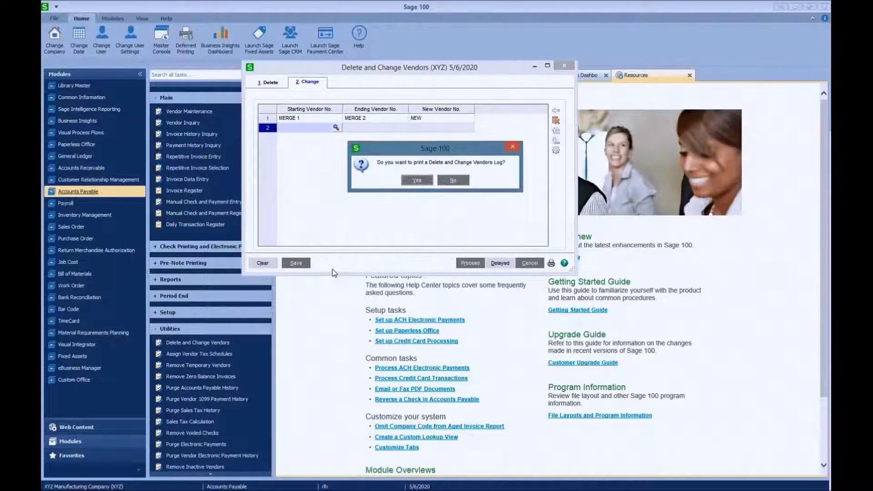
# Agree to print the Delete and Change Vendors Log, preview it on screen and close the report
pyautogui.click(418, 183)
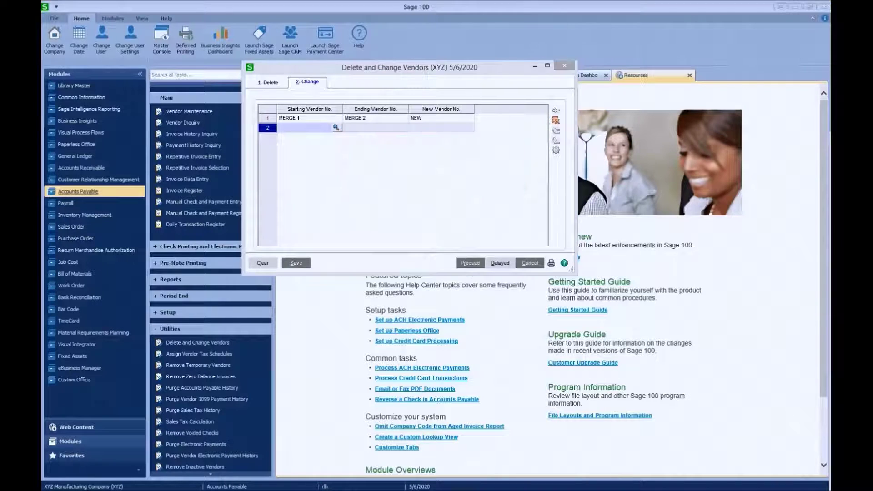
pyautogui.click(517, 270)
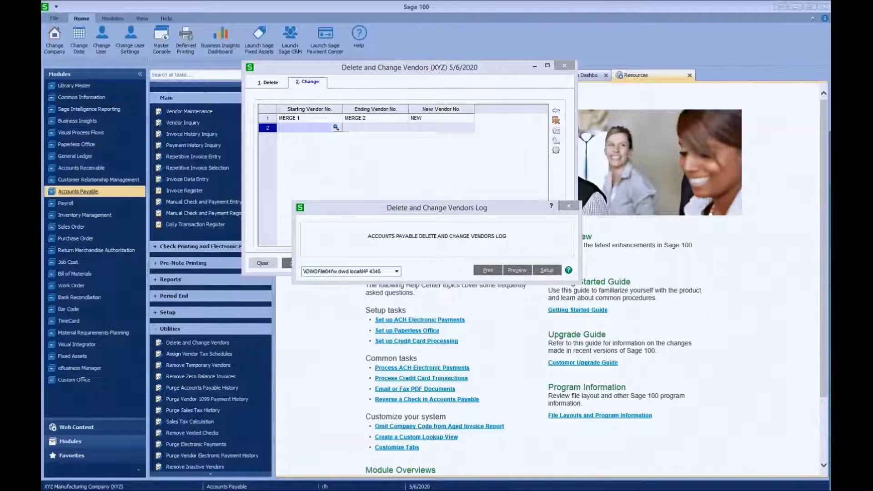
pyautogui.click(517, 270)
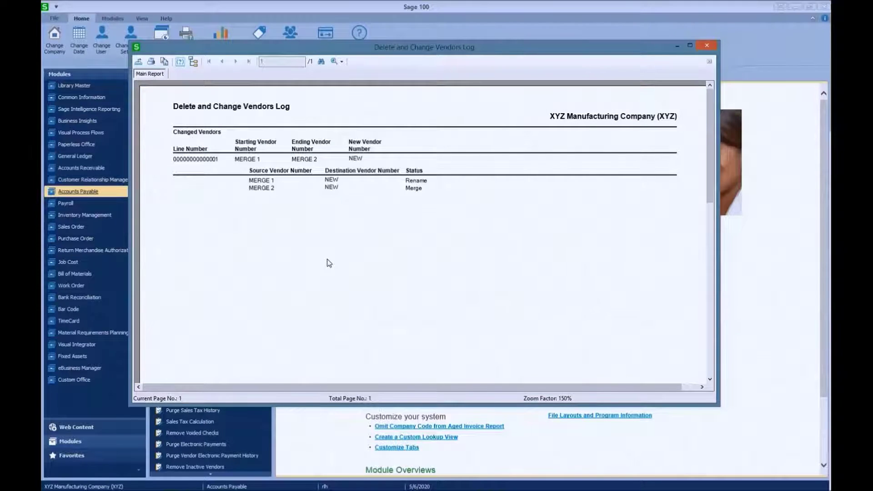
pyautogui.click(710, 46)
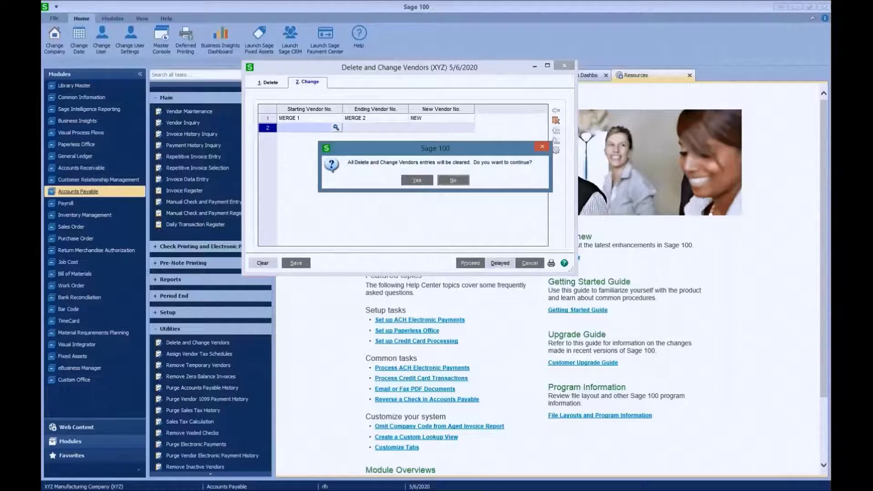
# Capture a screenshot of the clearing prompt and confirm clearing all Delete and Change Vendors entries
pyautogui.press('Print')
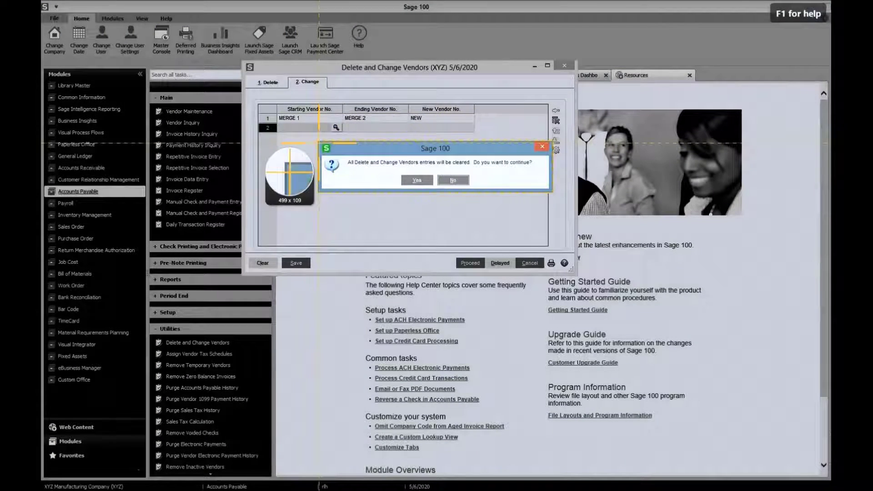
pyautogui.moveTo(319, 143); pyautogui.dragTo(552, 193)
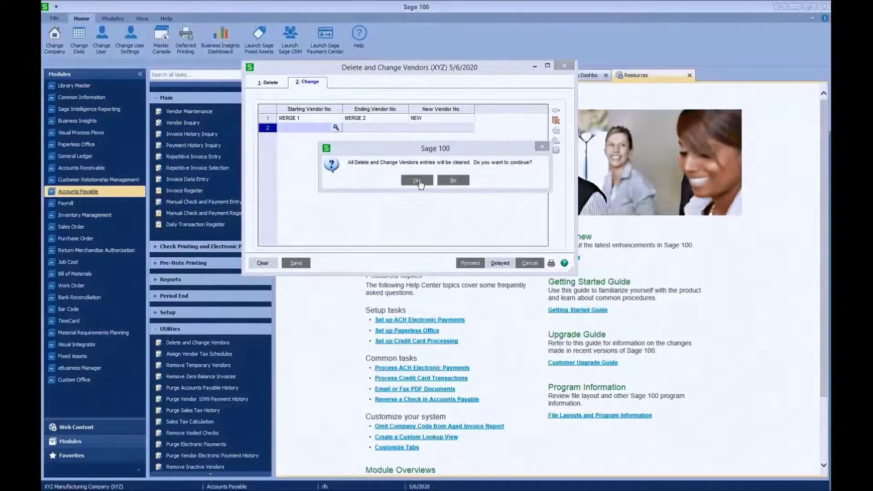
pyautogui.click(417, 180)
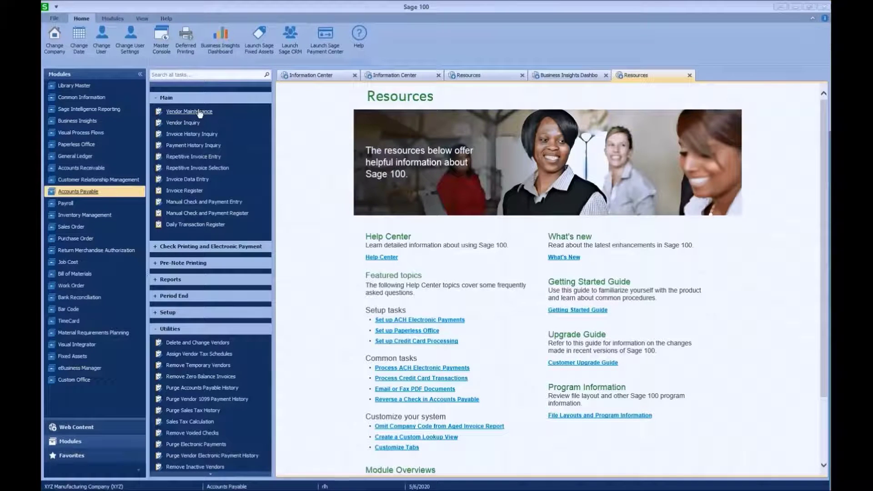
# Open vendor NEW in Vendor Maintenance using the vendor lookup and review checks 000003 and 000004
pyautogui.moveTo(428, 476)
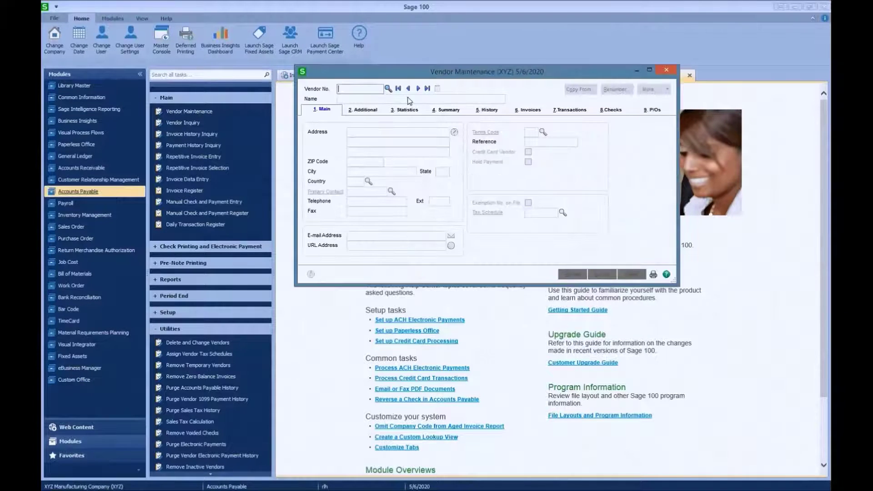
pyautogui.click(389, 89)
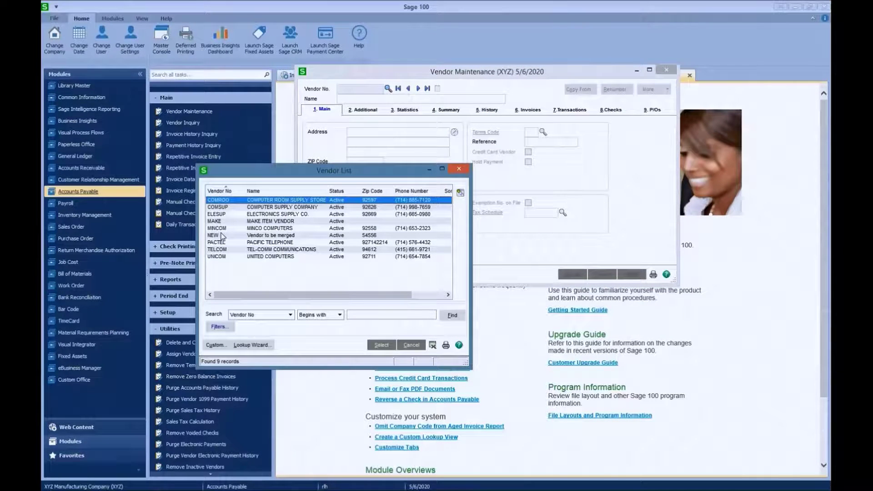
pyautogui.doubleClick(287, 236)
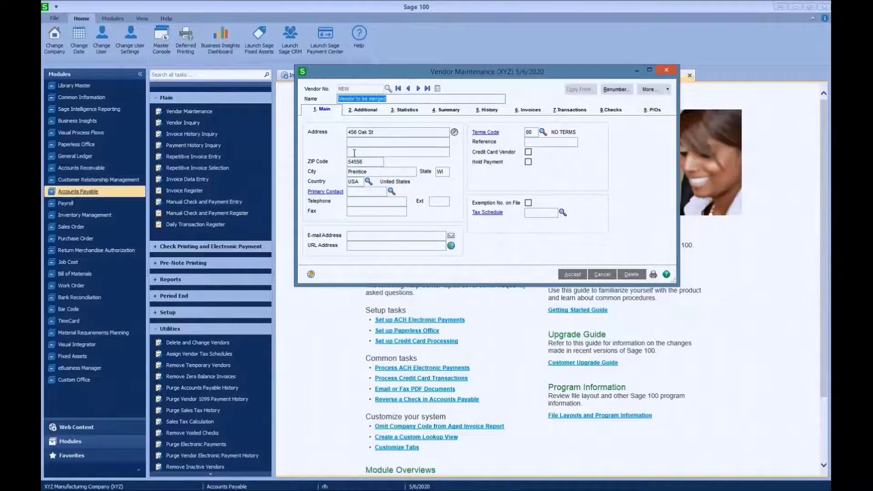
pyautogui.click(610, 110)
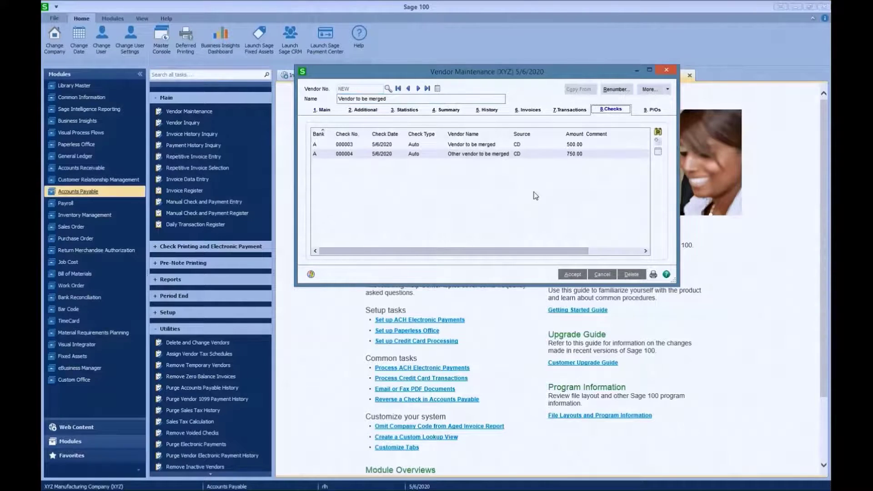
pyautogui.click(482, 155)
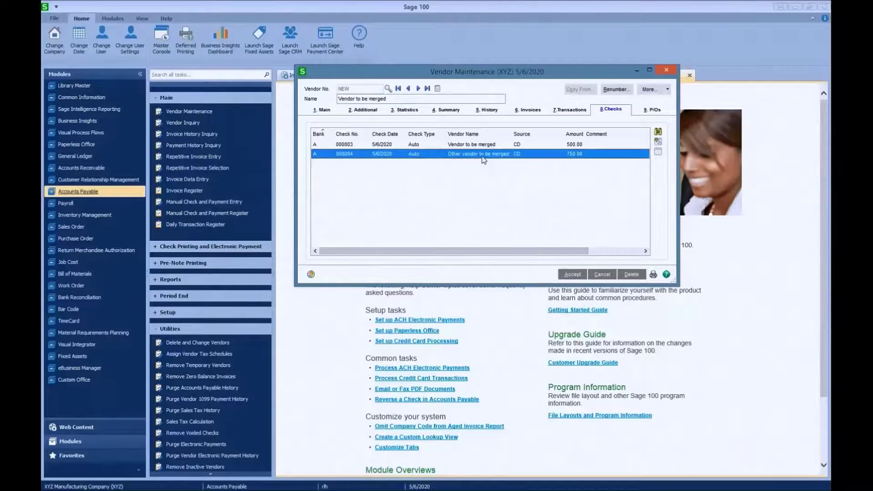
pyautogui.click(350, 147)
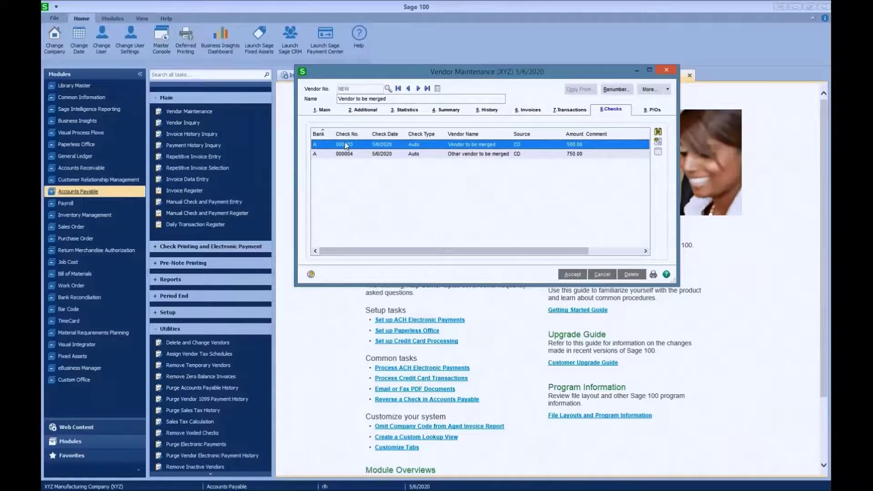
pyautogui.click(344, 156)
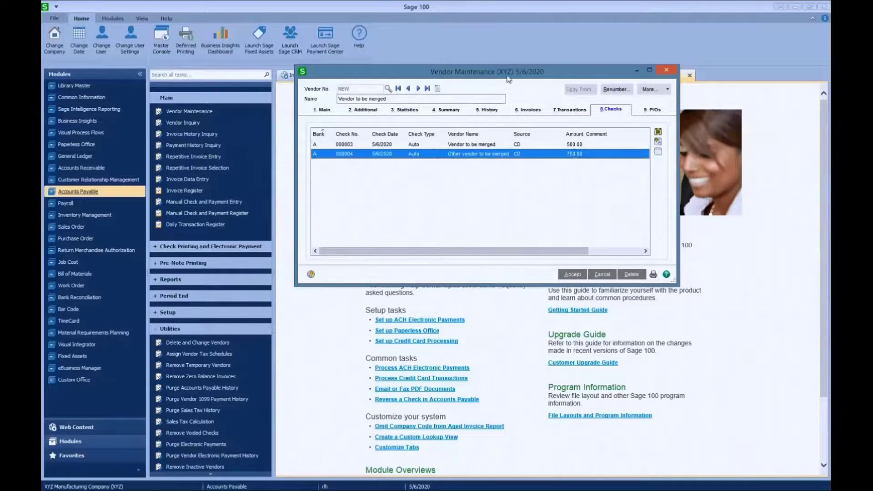
# Review vendor NEW's invoices, examining the transaction details of the invoices from both merged vendors
pyautogui.click(528, 110)
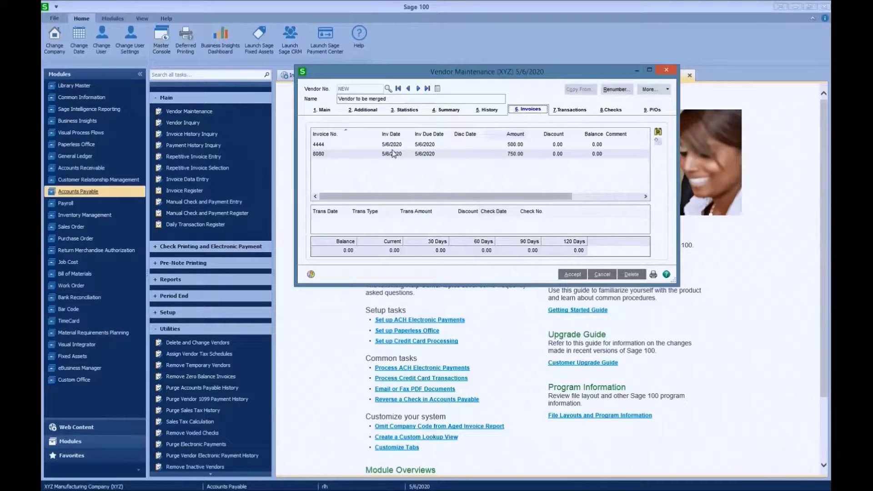
pyautogui.click(324, 145)
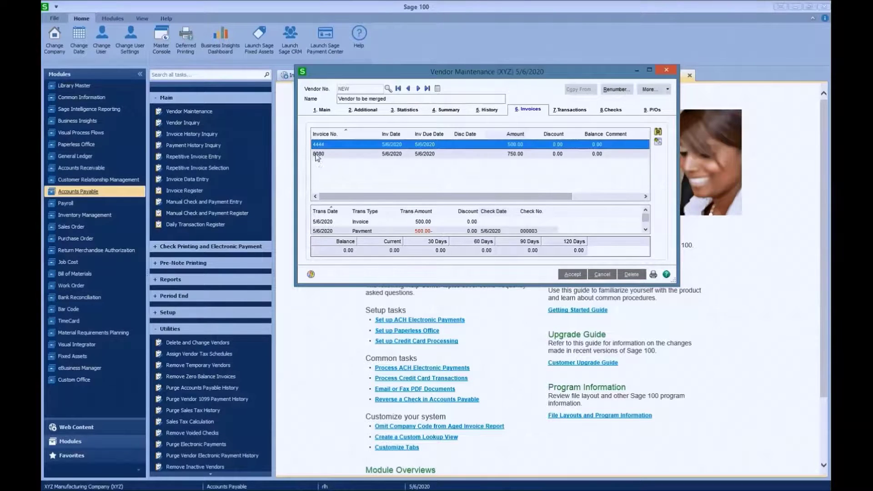
pyautogui.click(317, 154)
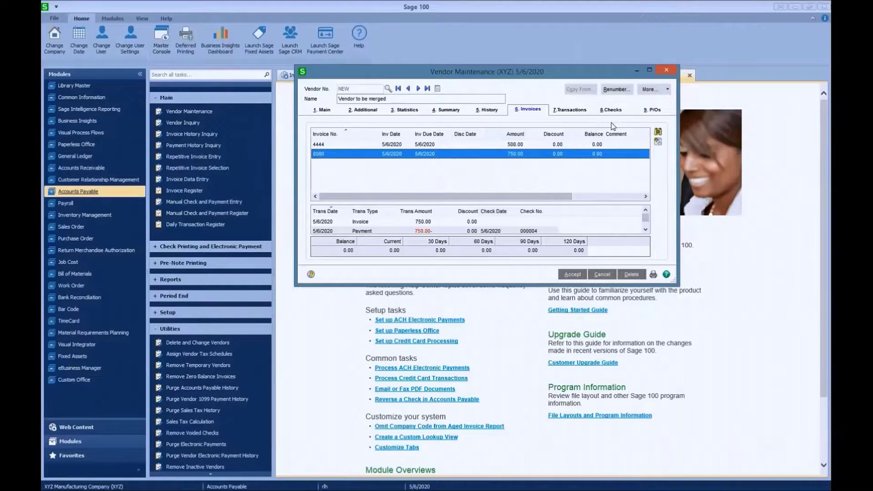